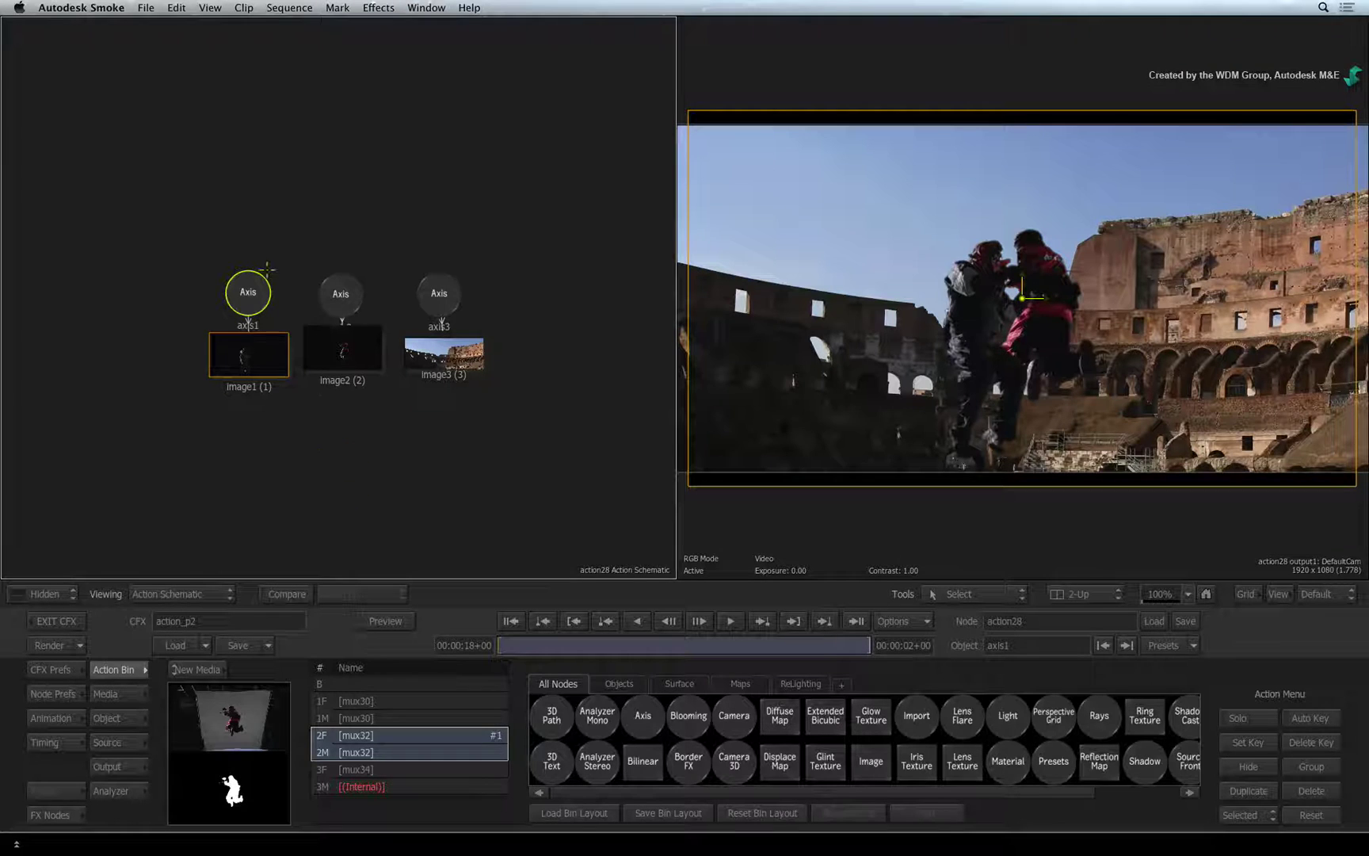
Move the first gladiator's axis1 left to Position X -600
double_click(248, 292)
left_click_drag(189, 718, 57, 704)
left_click_drag(944, 299, 824, 298)
left_click(187, 720)
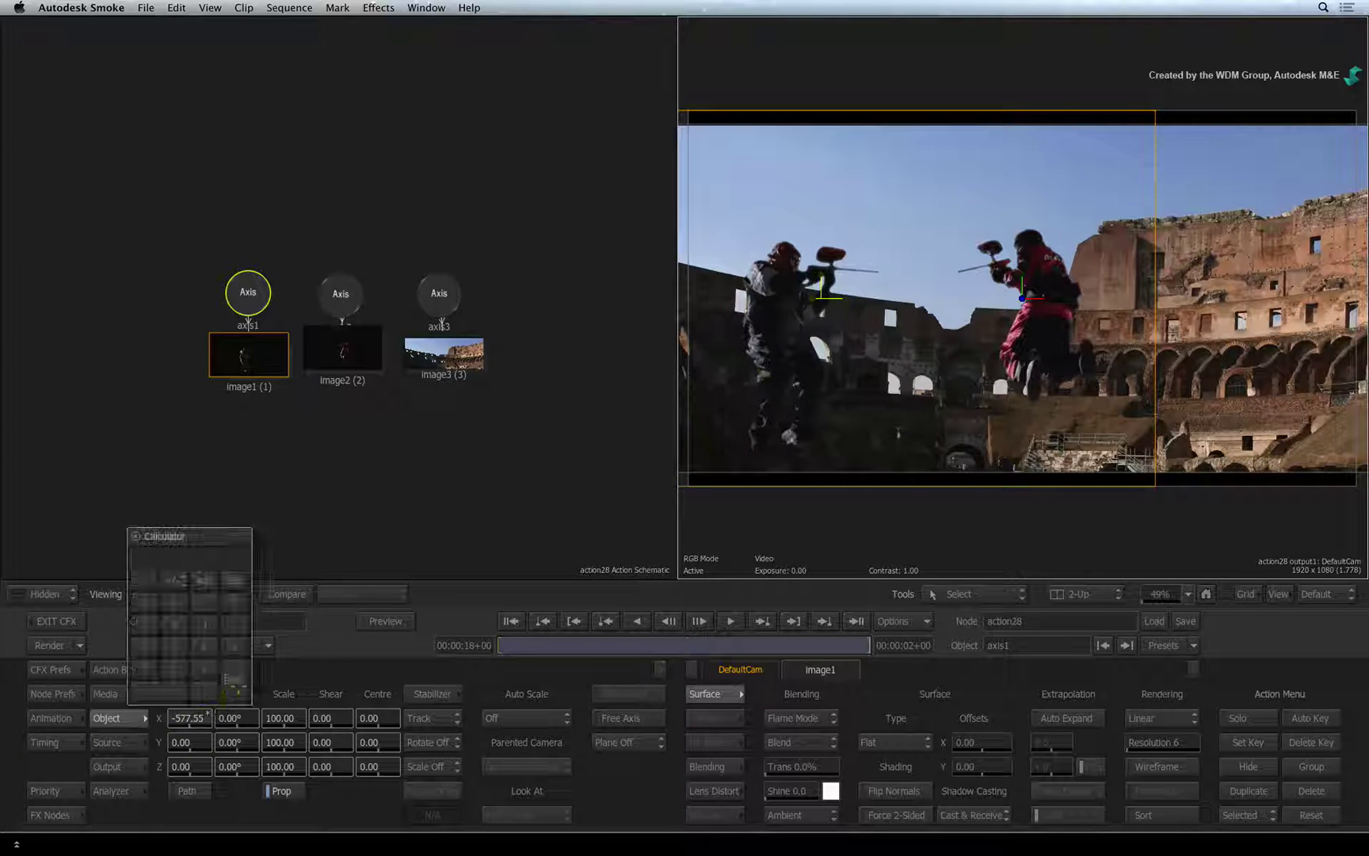
type("-600")
left_click(235, 680)
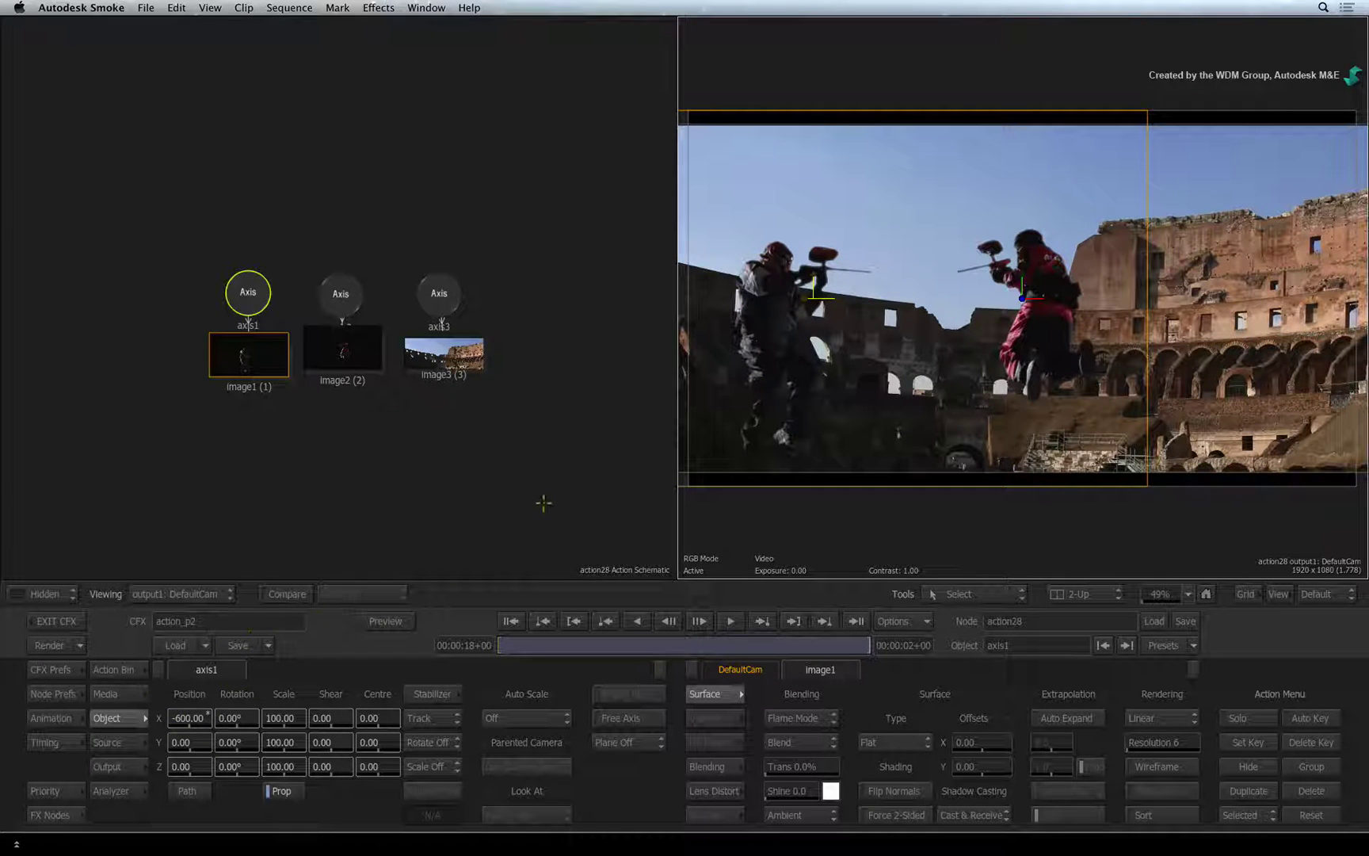
Move the second gladiator's axis2 right to Position X 600
left_click(341, 317)
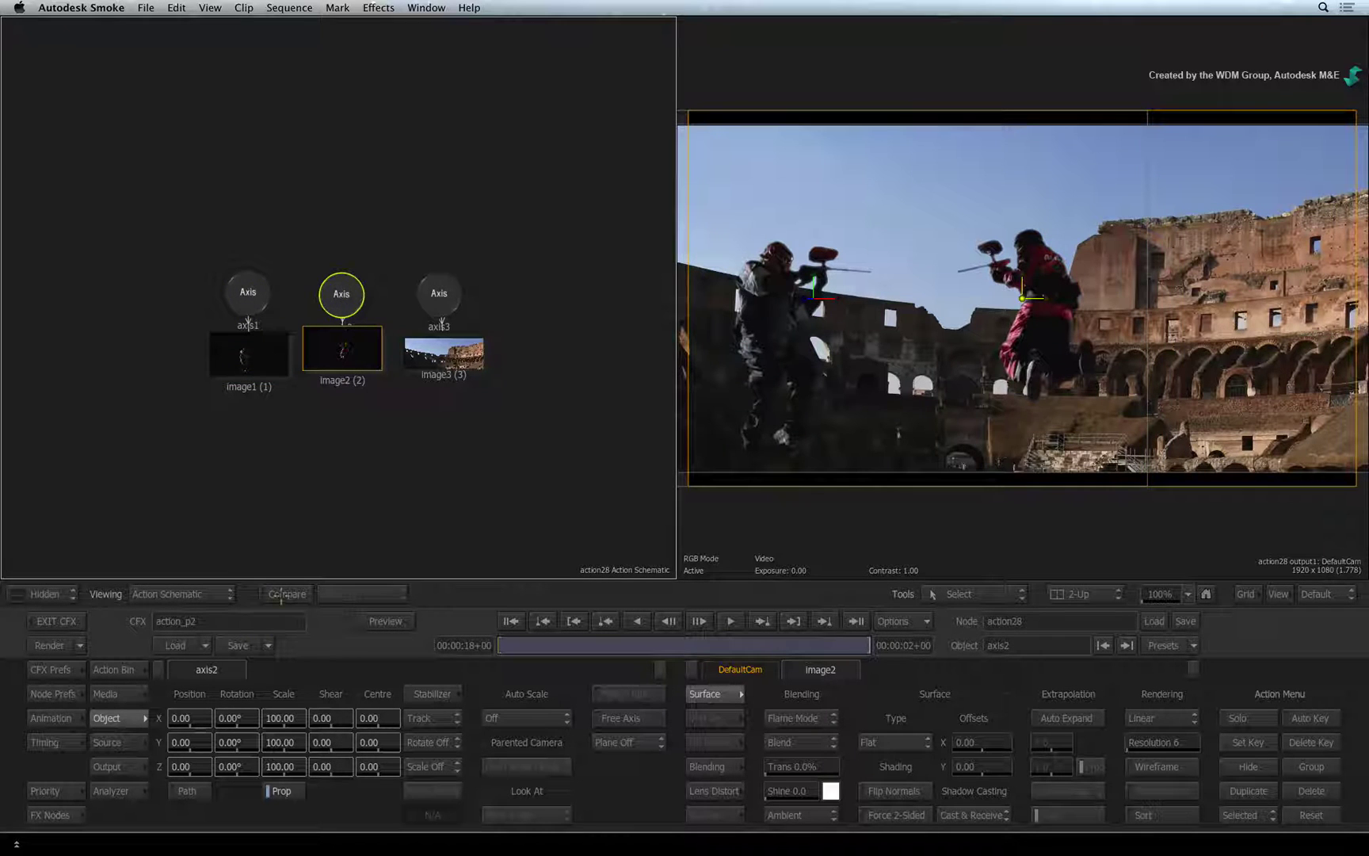
left_click_drag(188, 718, 479, 706)
left_click(190, 718)
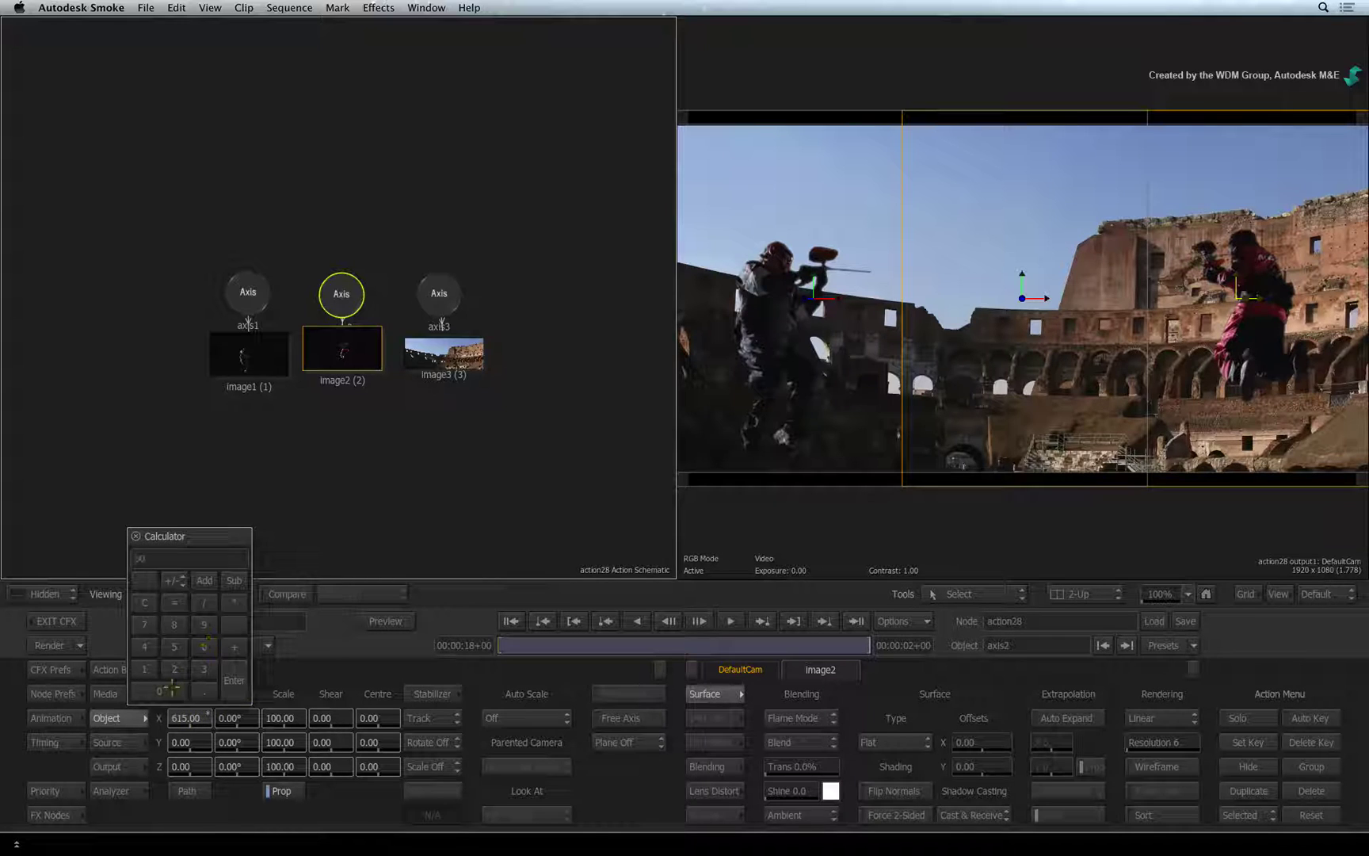
left_click(238, 673)
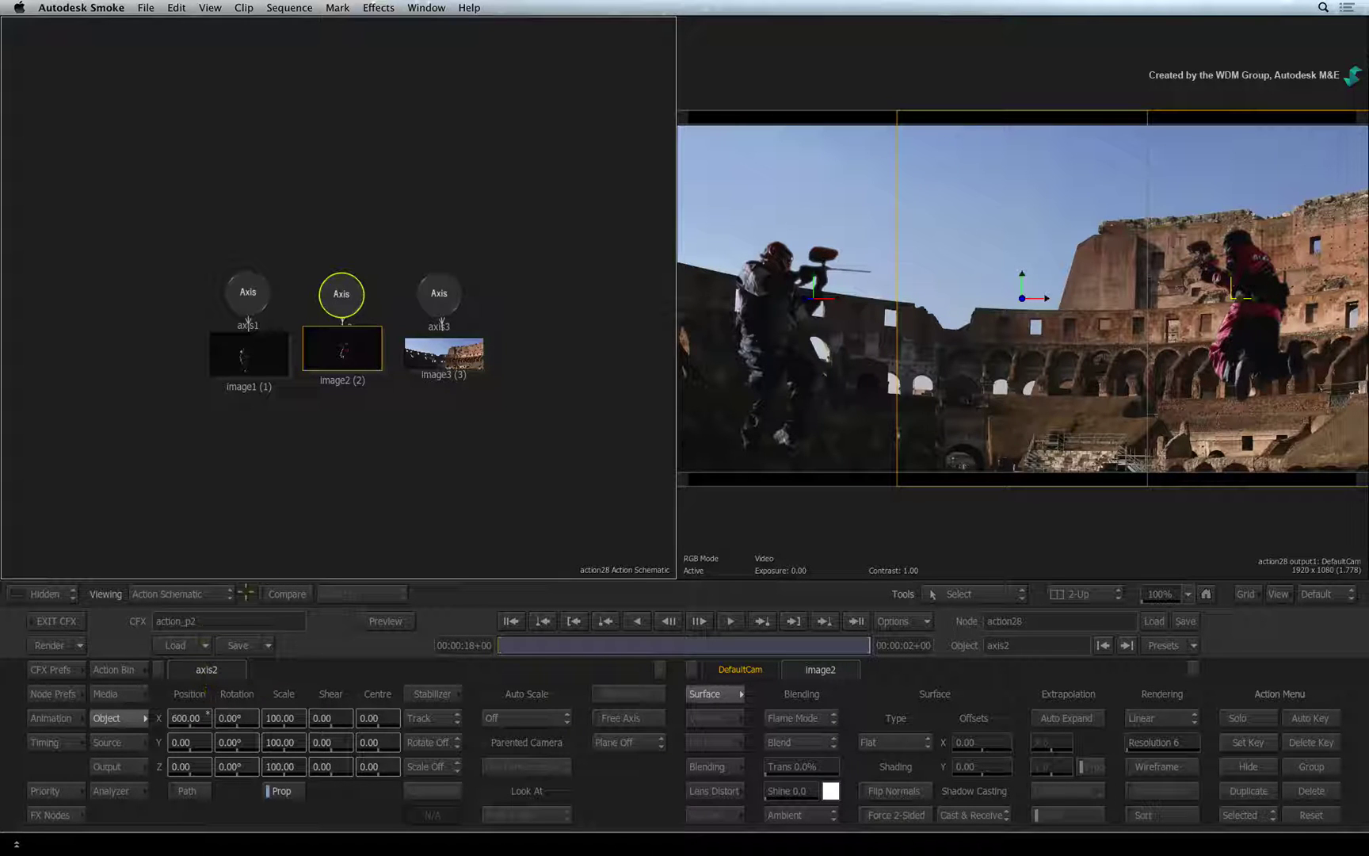
Select the backplate's axis3 and switch the viewer to the Action 3D Top view
left_click(438, 299)
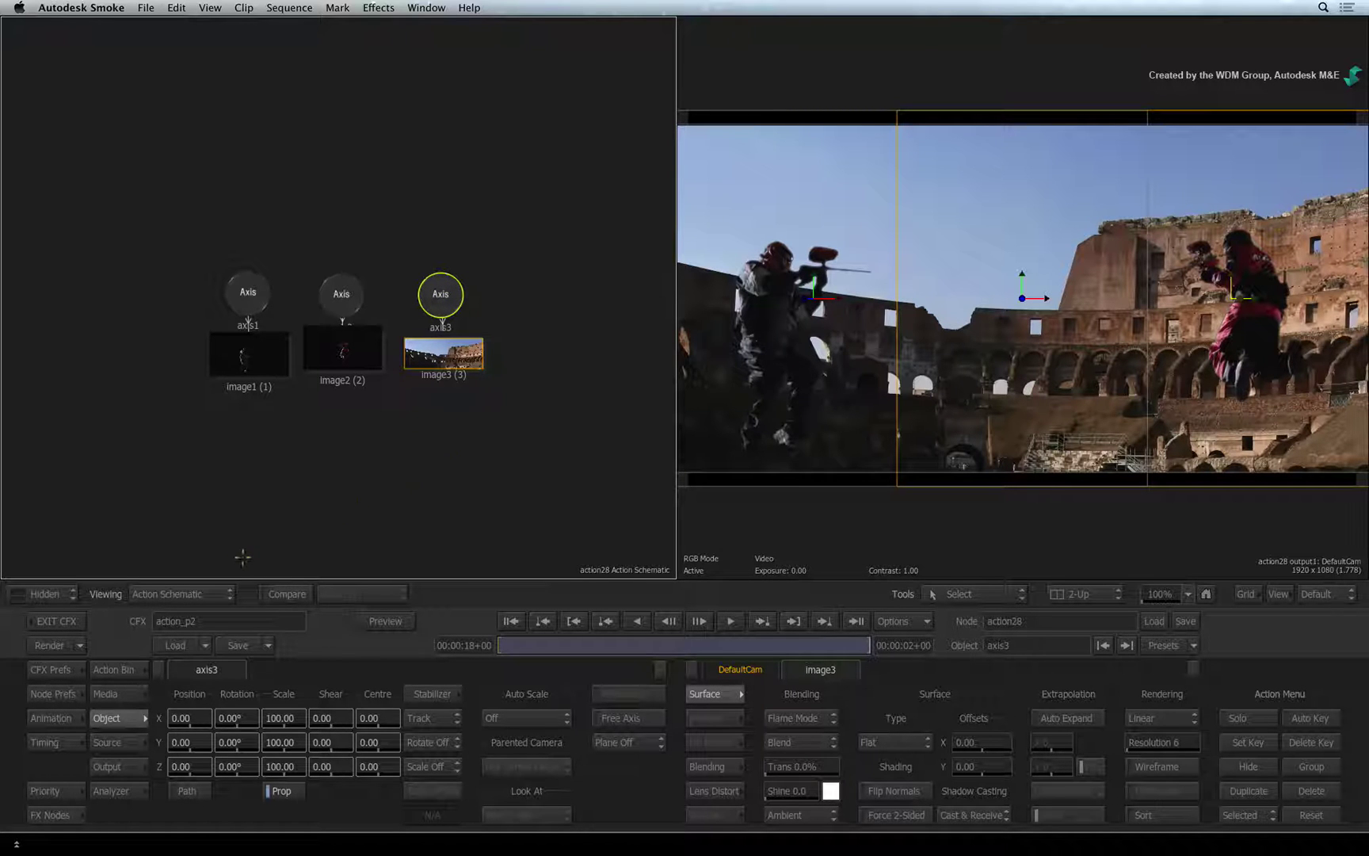
left_click(208, 593)
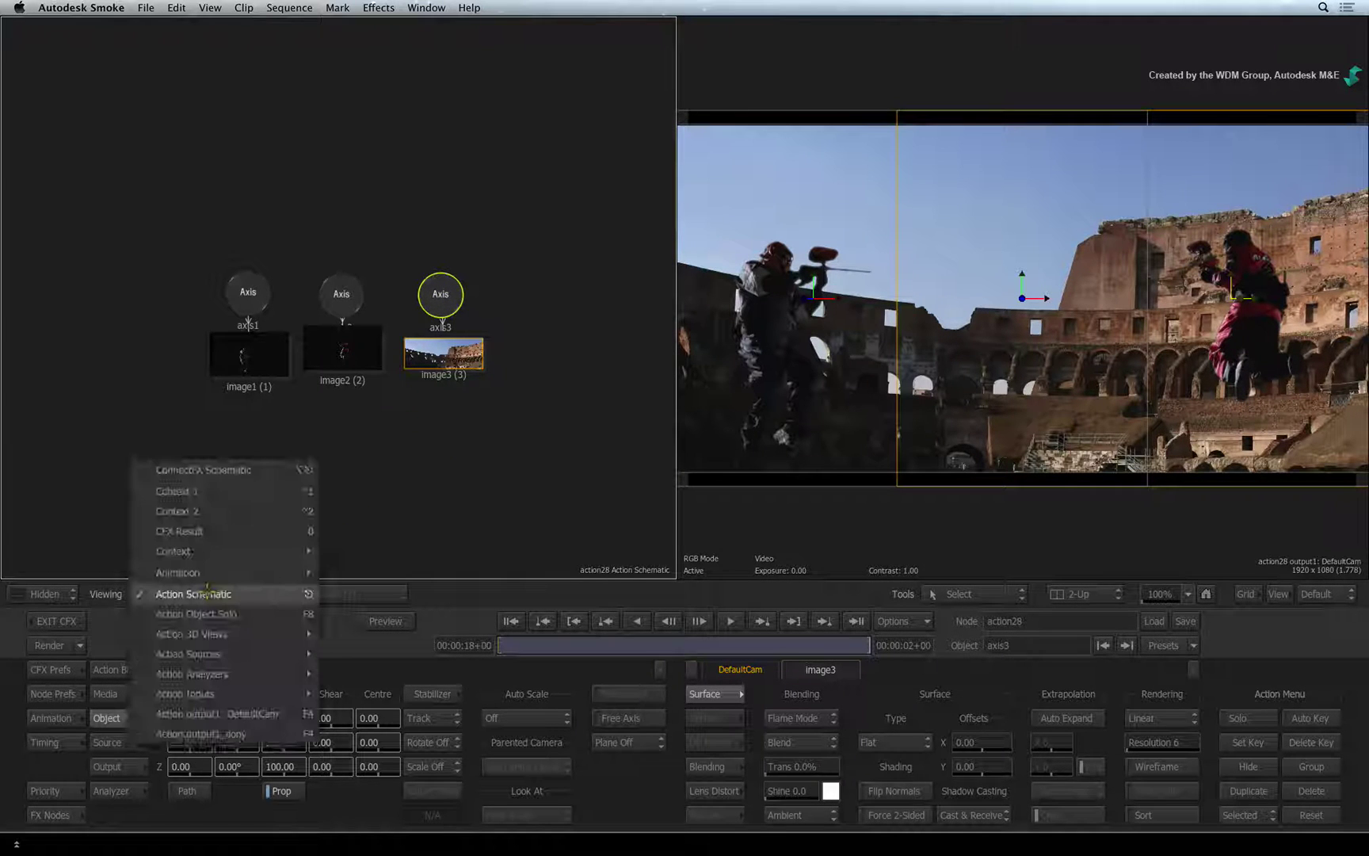
mouse_move(238, 633)
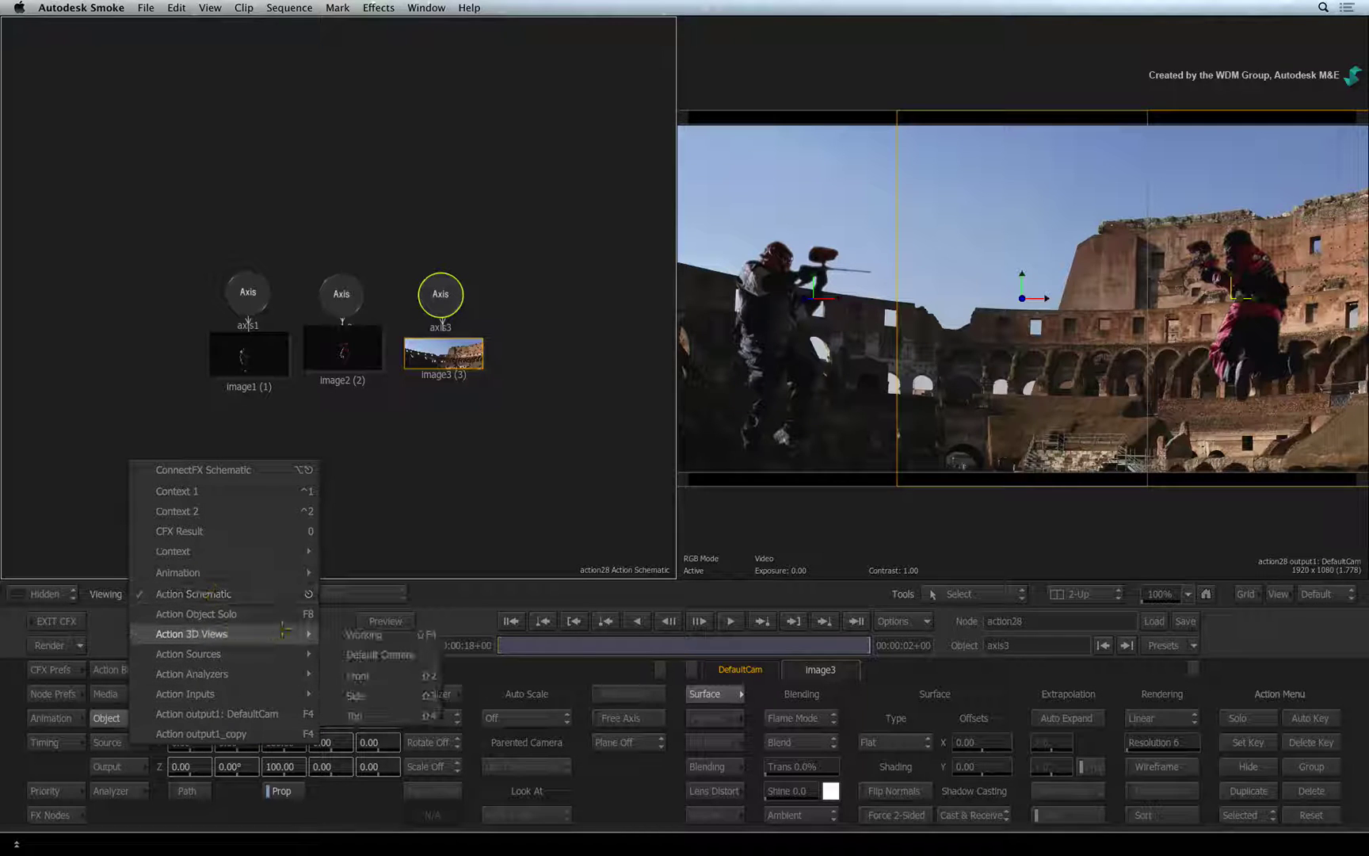
left_click(390, 714)
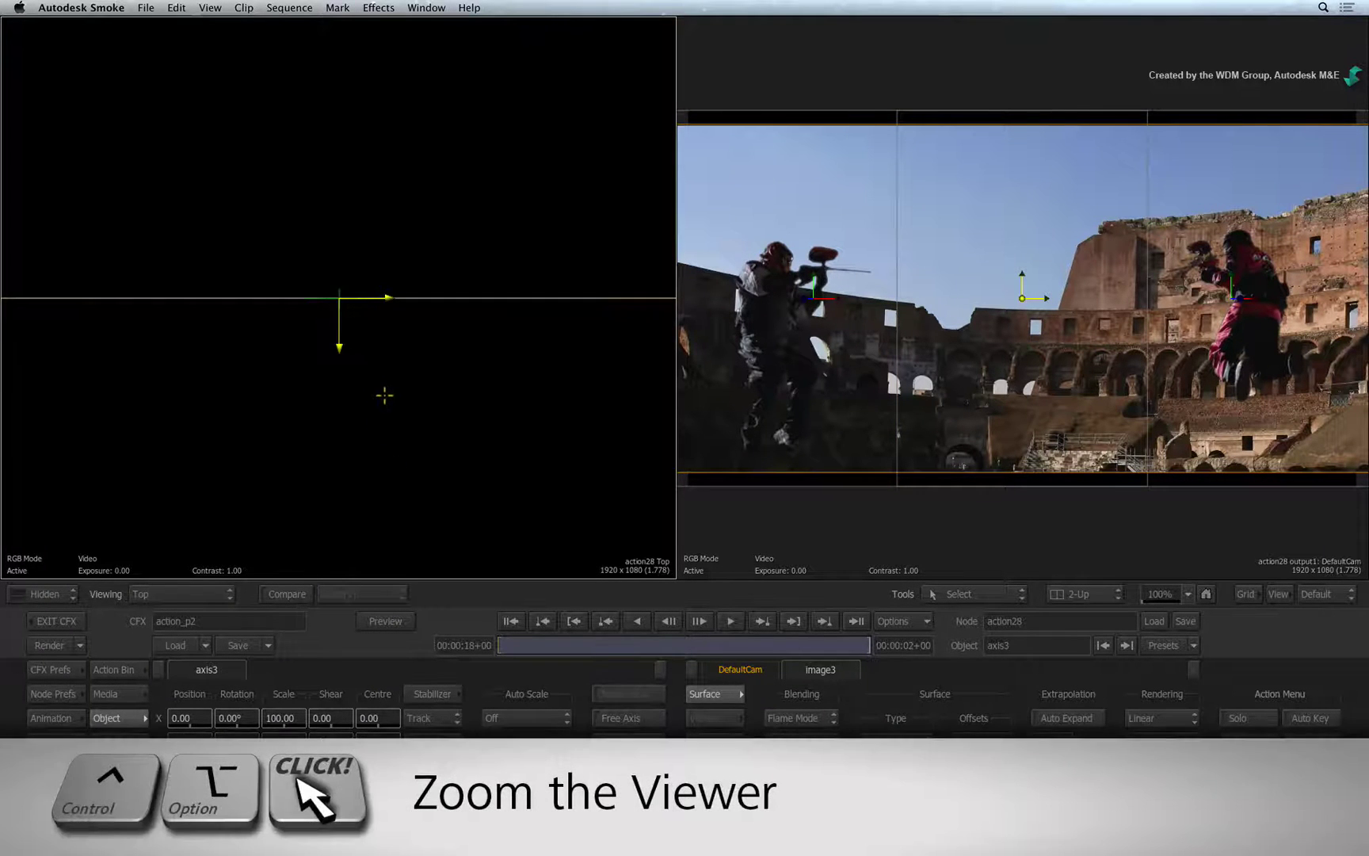
Zoom out the Top view and push axis3 back to Position Z -1049
left_click_drag(531, 388, 263, 422, "ctrl+alt")
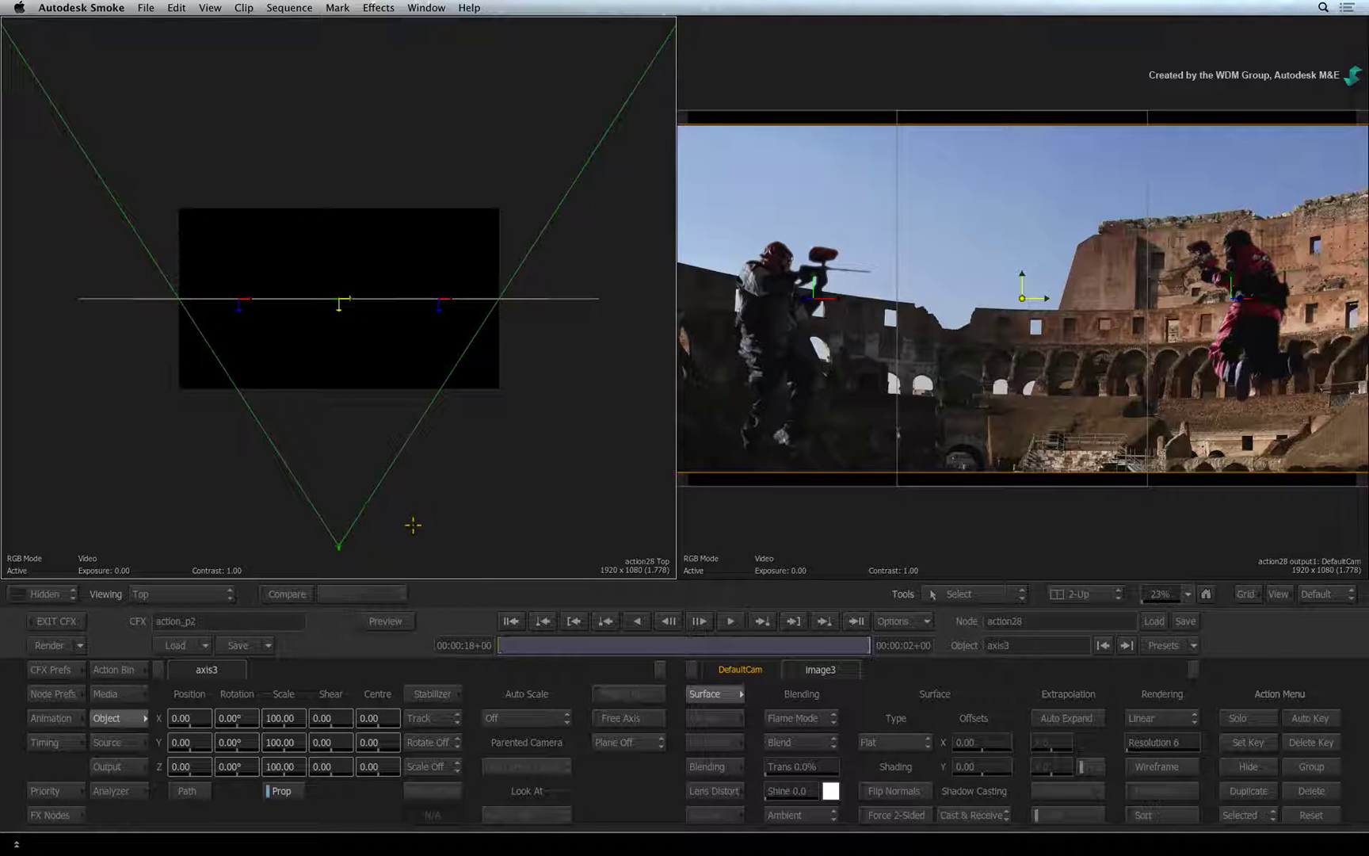
mouse_move(188, 766)
left_mouse_down()
mouse_move(170, 766)
mouse_move(189, 766)
left_mouse_up()
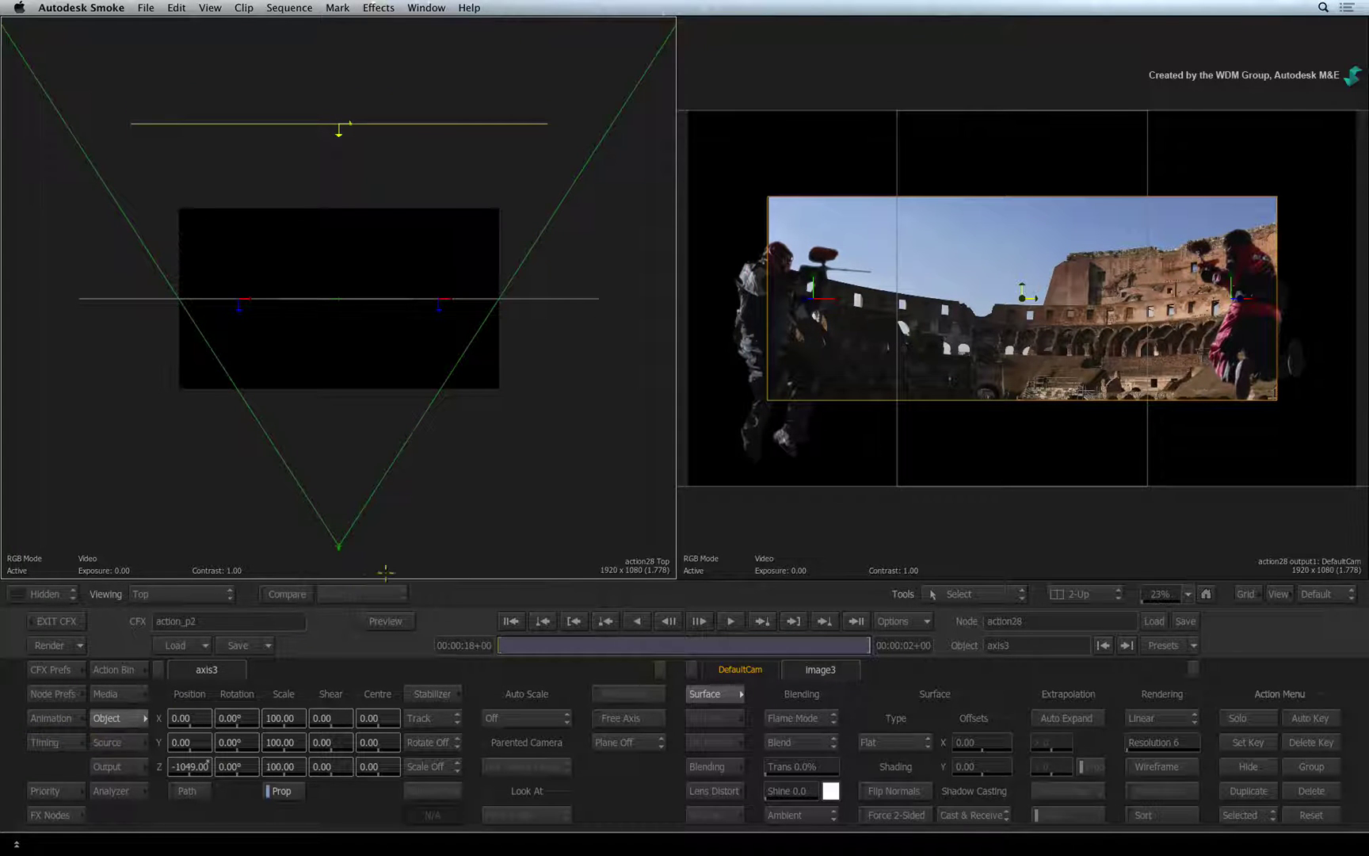
Make the Colosseum backplate an Extended Bicubic surface
left_click(899, 742)
left_click(927, 702)
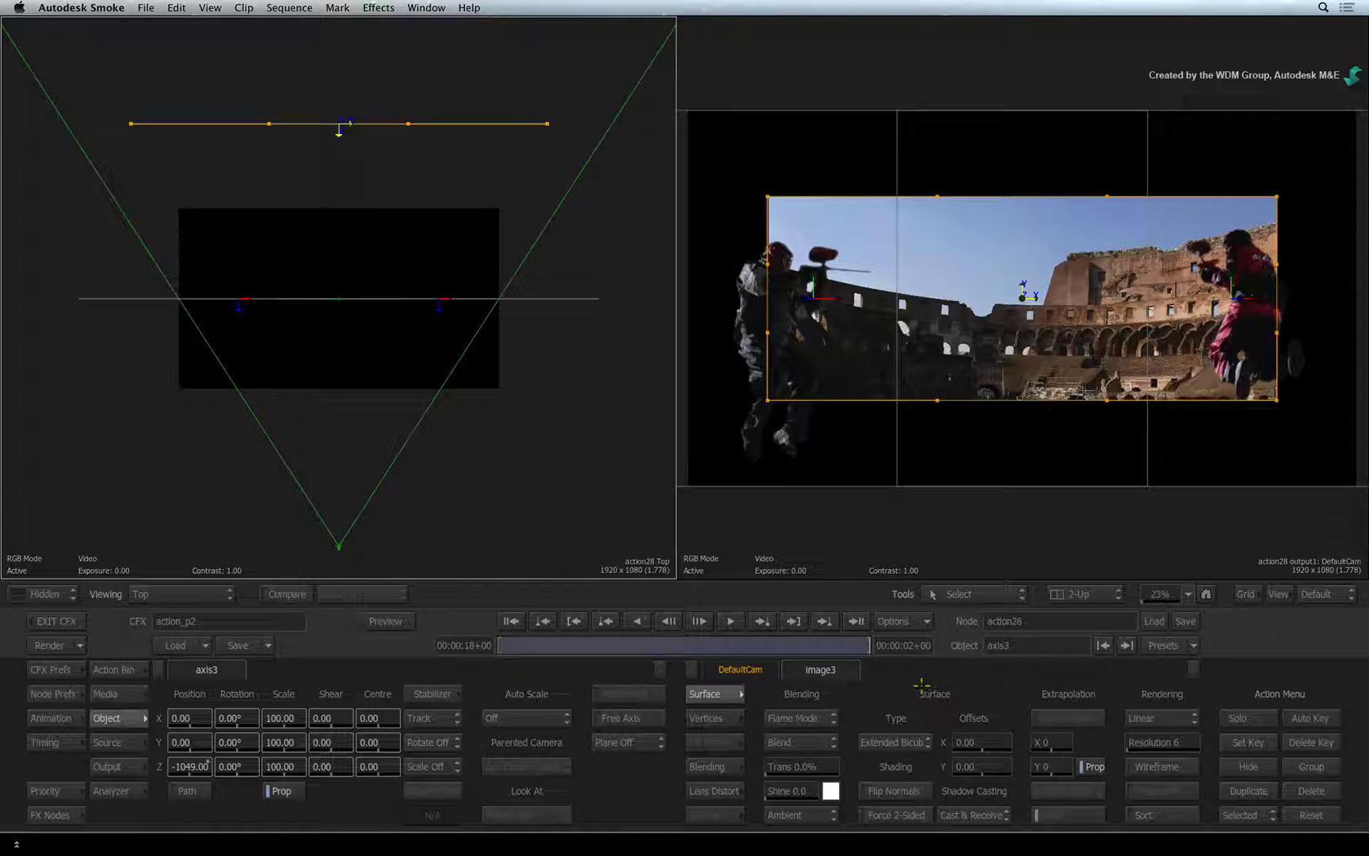
left_click(384, 122)
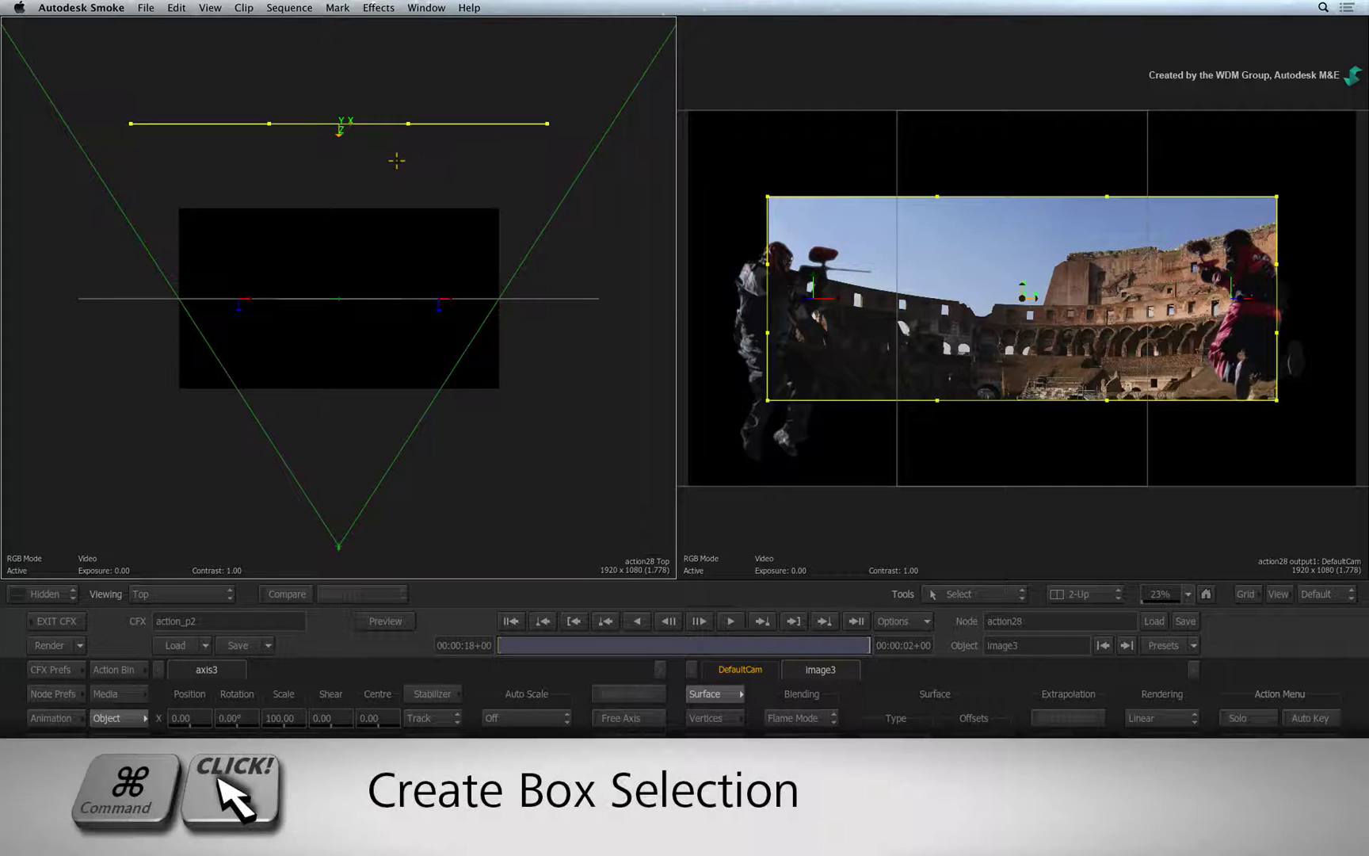
Box-select the backplate's middle vertices and push them back to Z -818
left_click_drag(220, 55, 442, 186, "super")
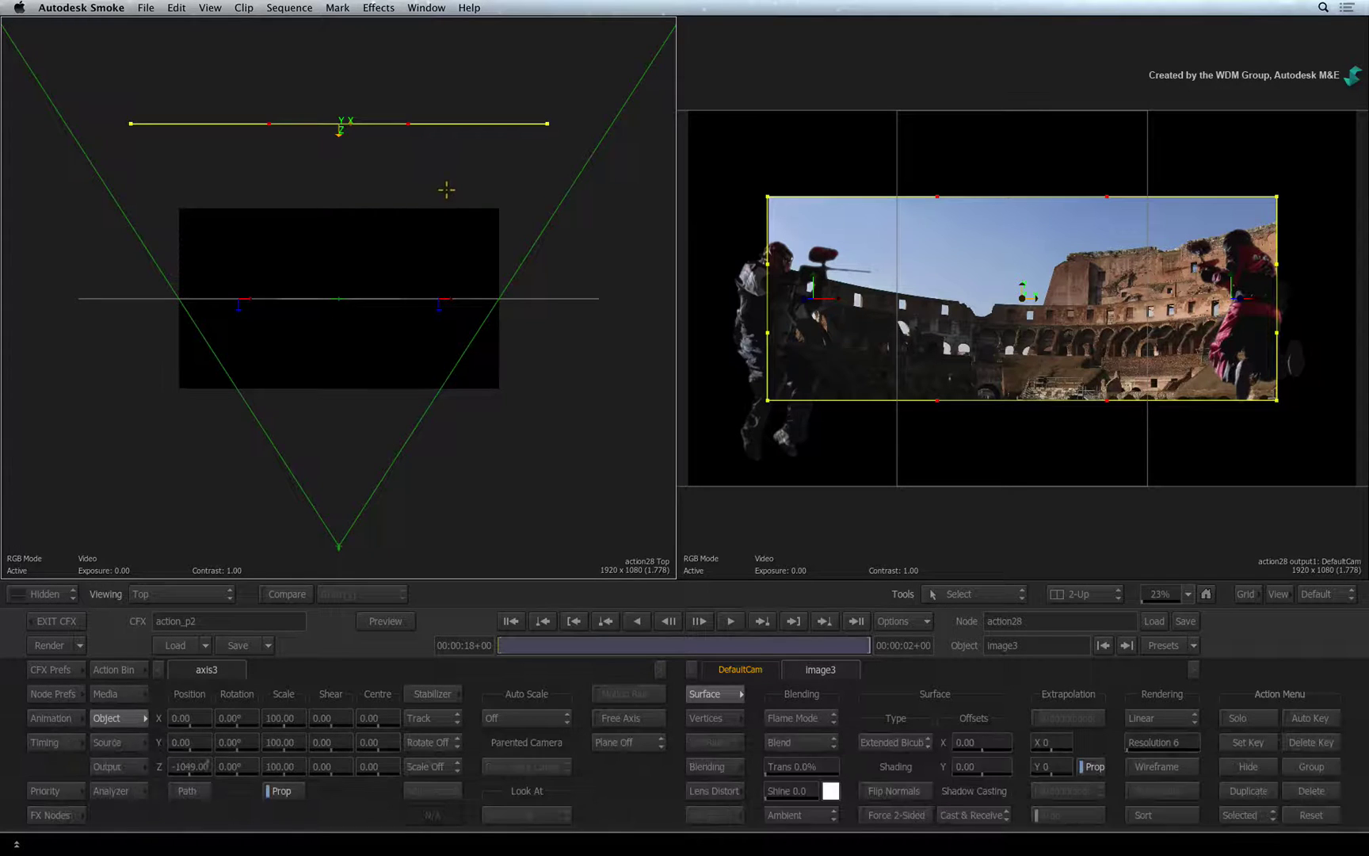
left_click(729, 717)
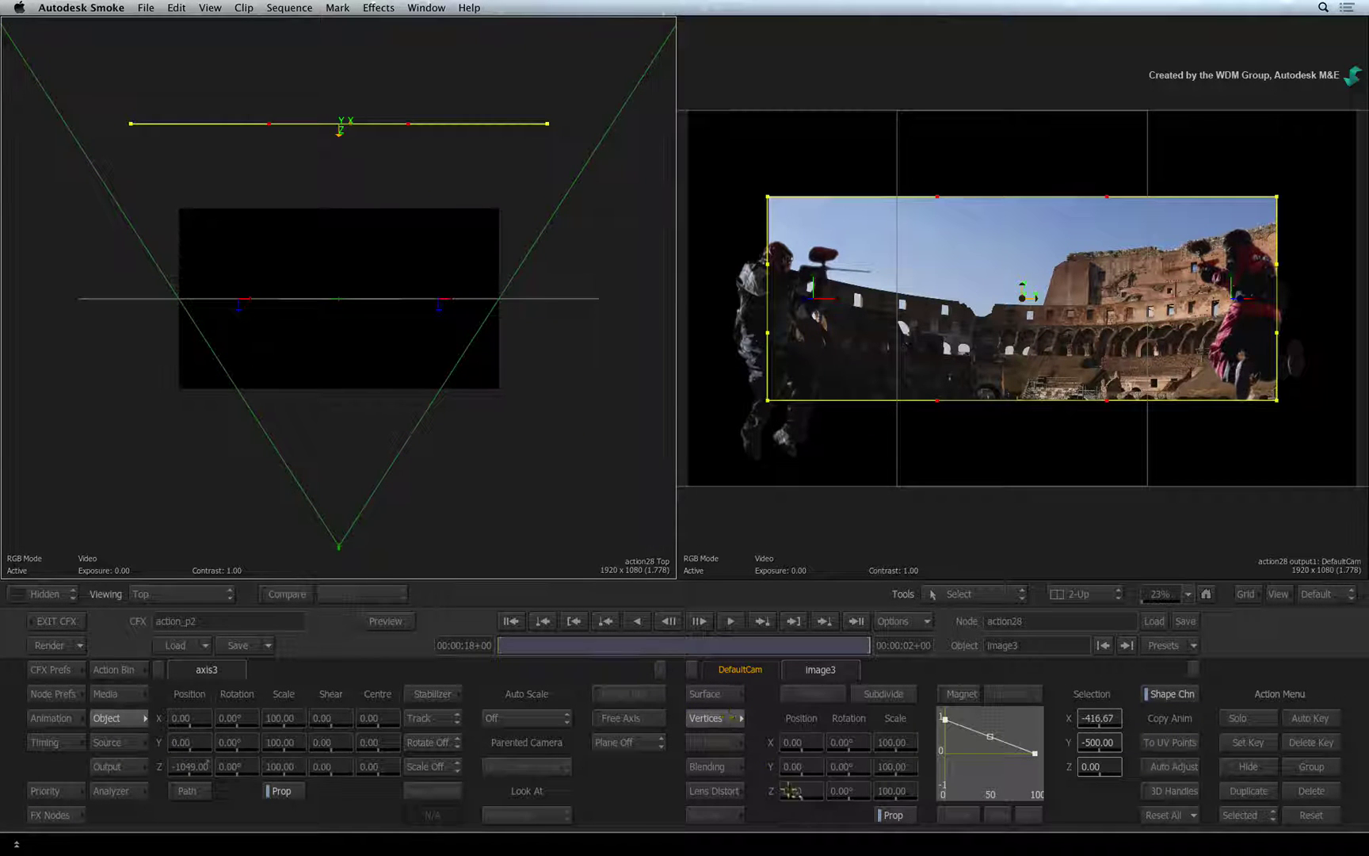
left_click_drag(795, 790, 451, 771)
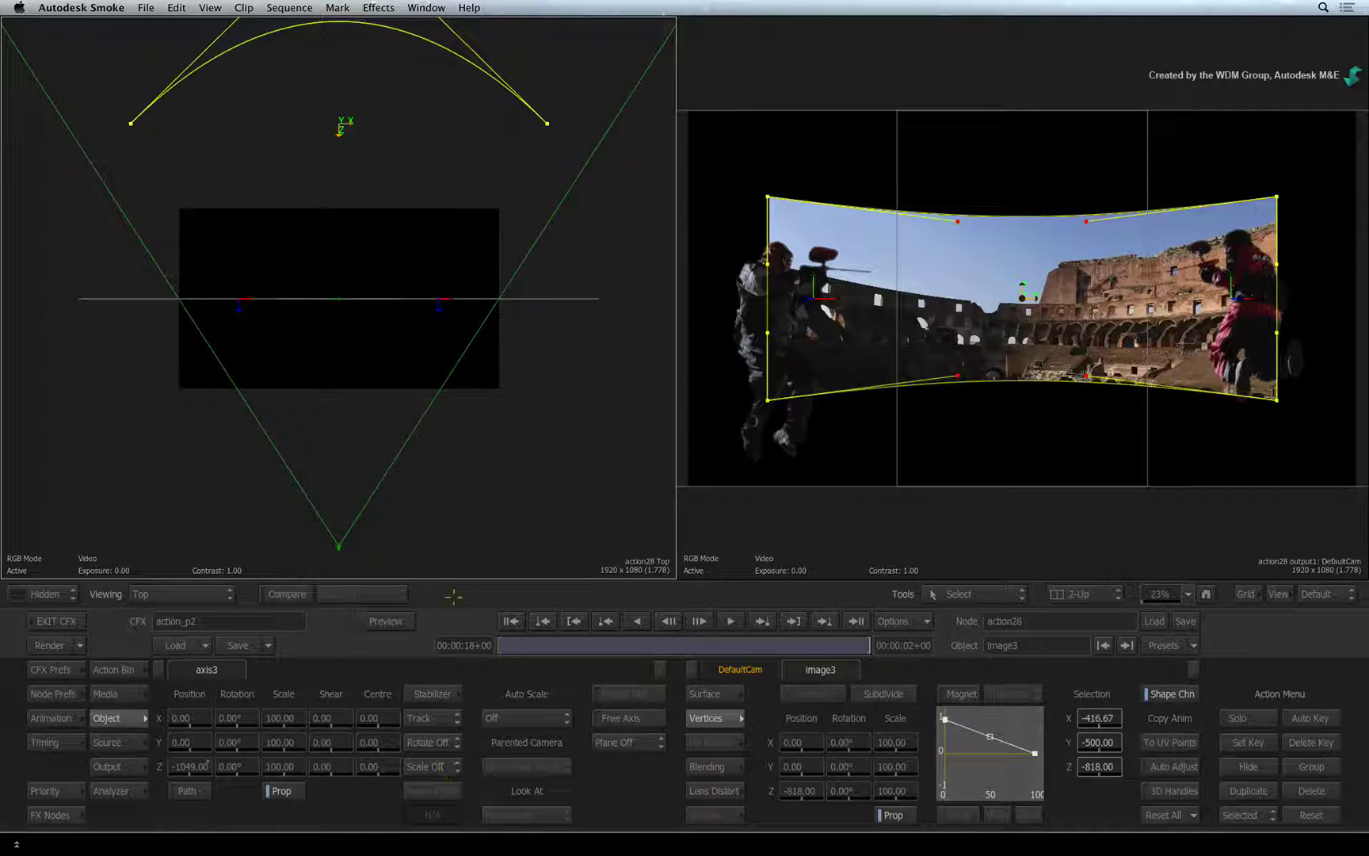
mouse_move(507, 404)
middle_mouse_down()
mouse_move(514, 439)
mouse_move(510, 406)
mouse_move(511, 422)
middle_mouse_up()
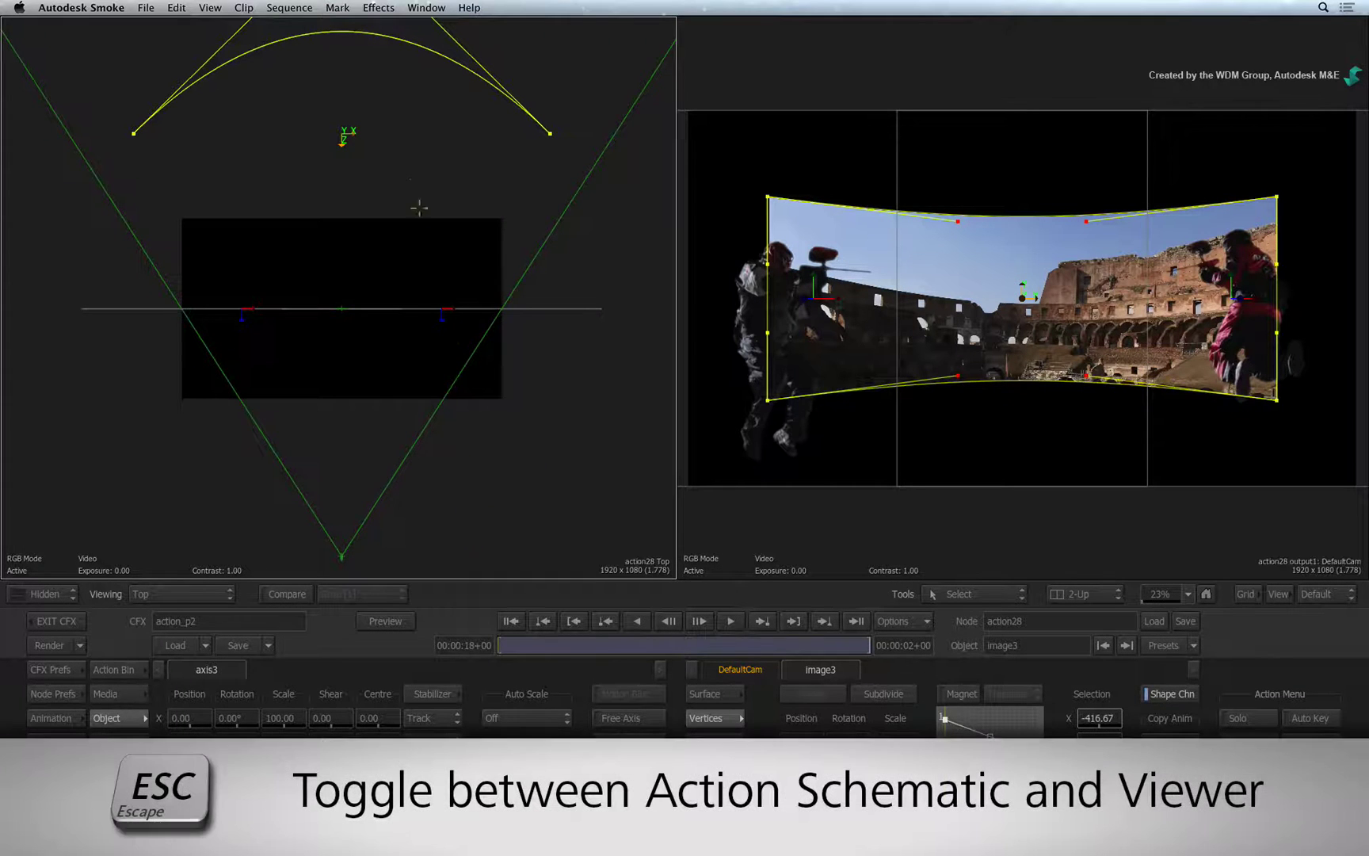
Back in the Action Schematic, scale the backplate's axis3 up to 380 on all axes
key("Escape")
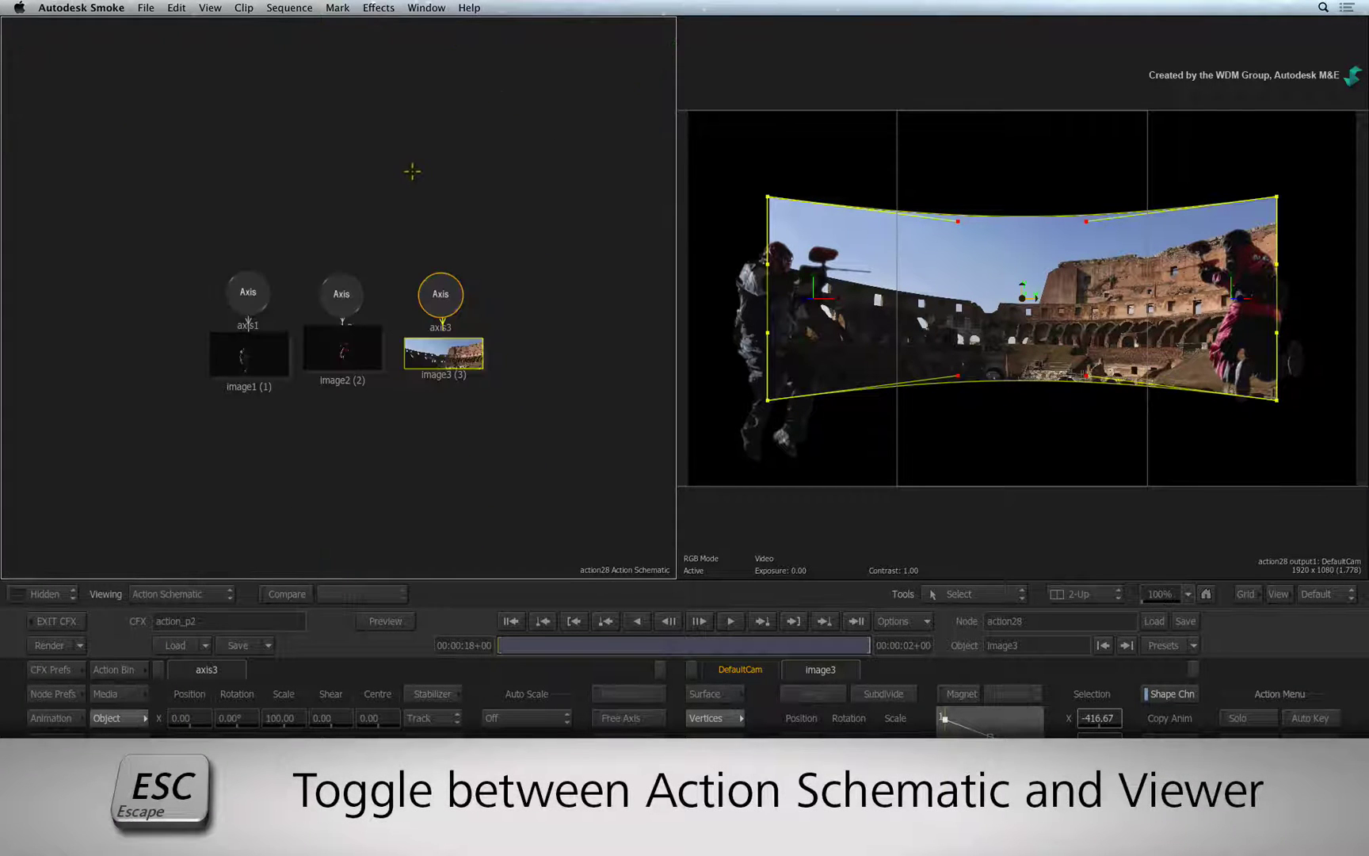
key("Escape")
key("Escape")
key("Escape")
key("Escape")
key("Escape")
key("Escape")
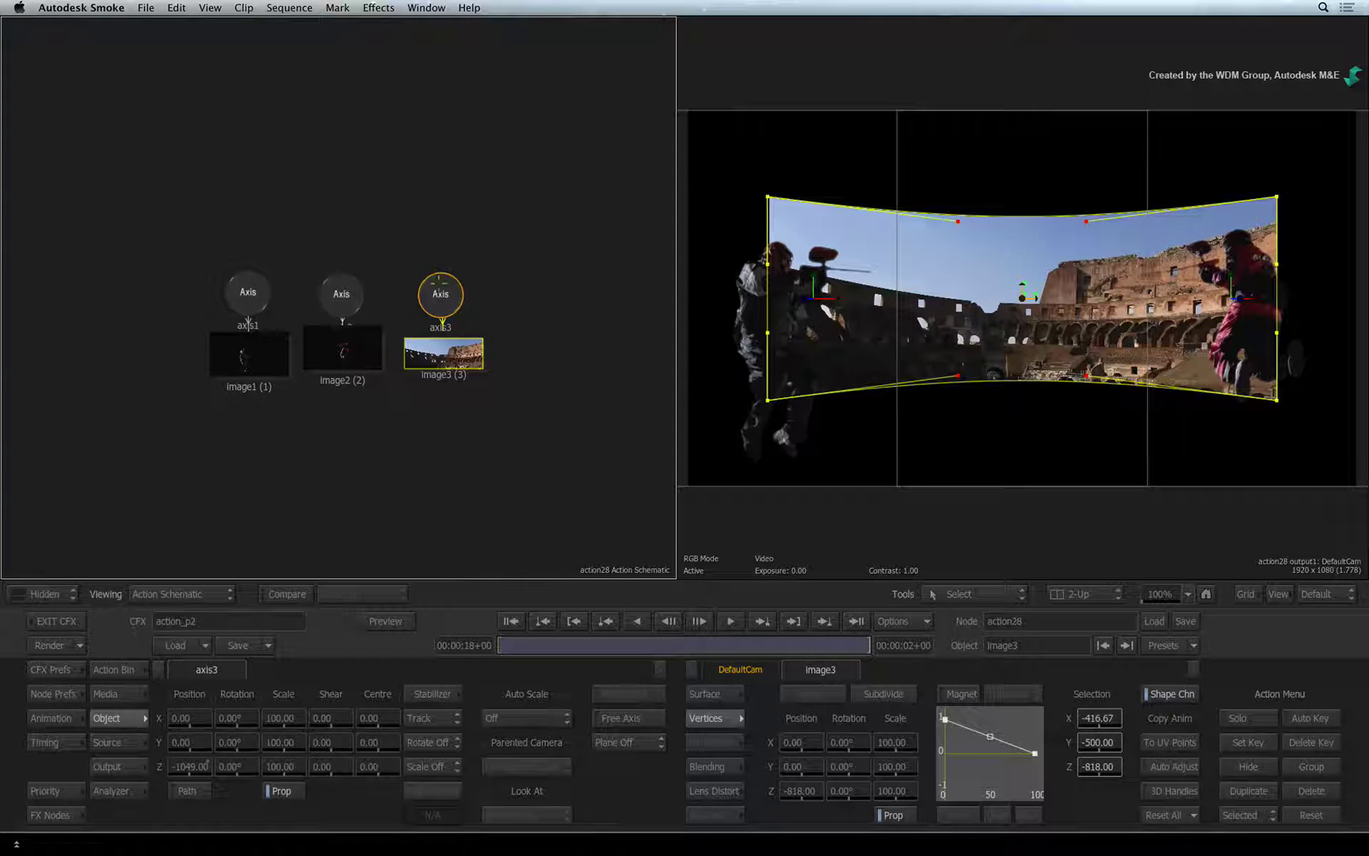
left_click(441, 292)
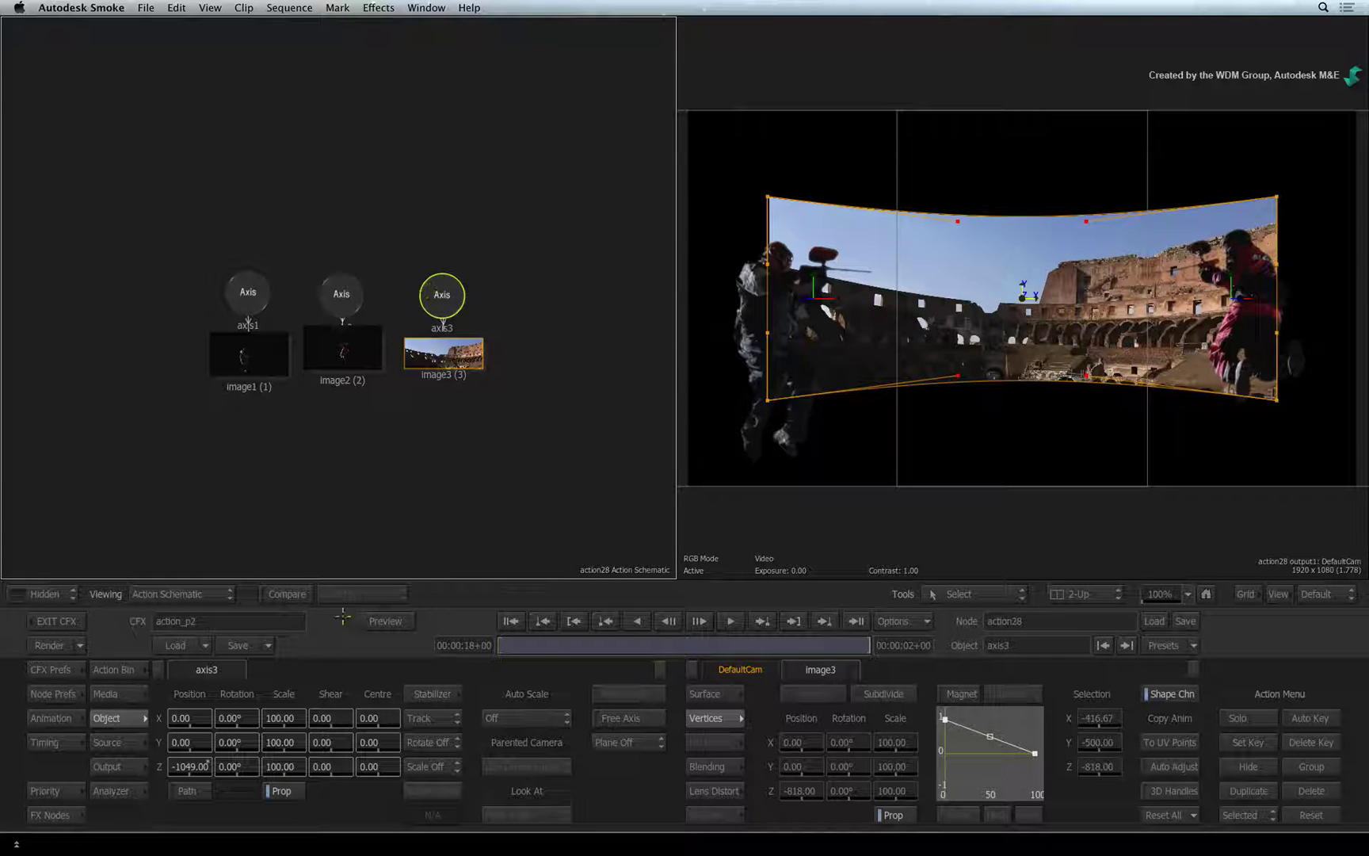
left_click_drag(295, 716, 436, 710)
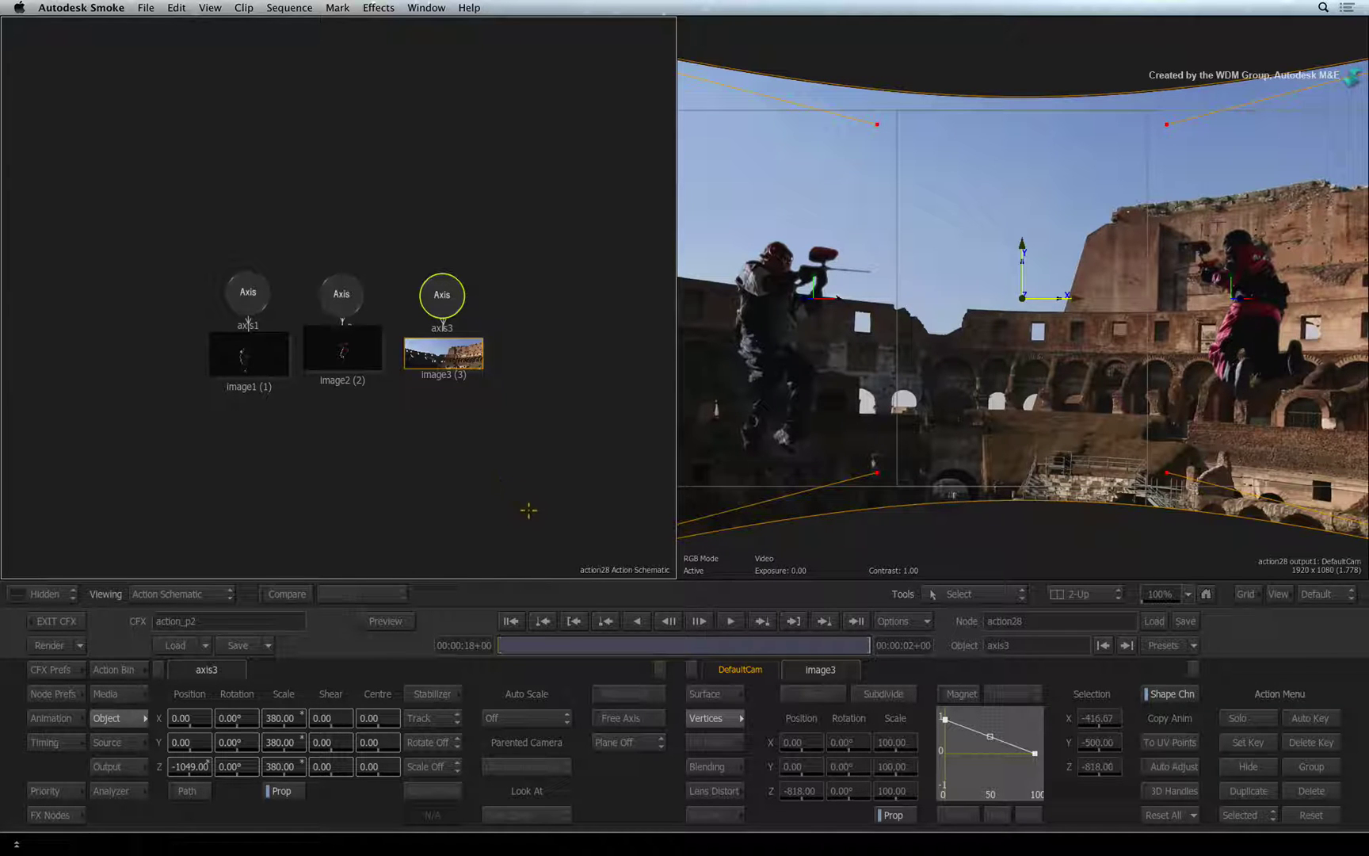
Switch the result viewer to the working 3D view
left_click(1007, 532)
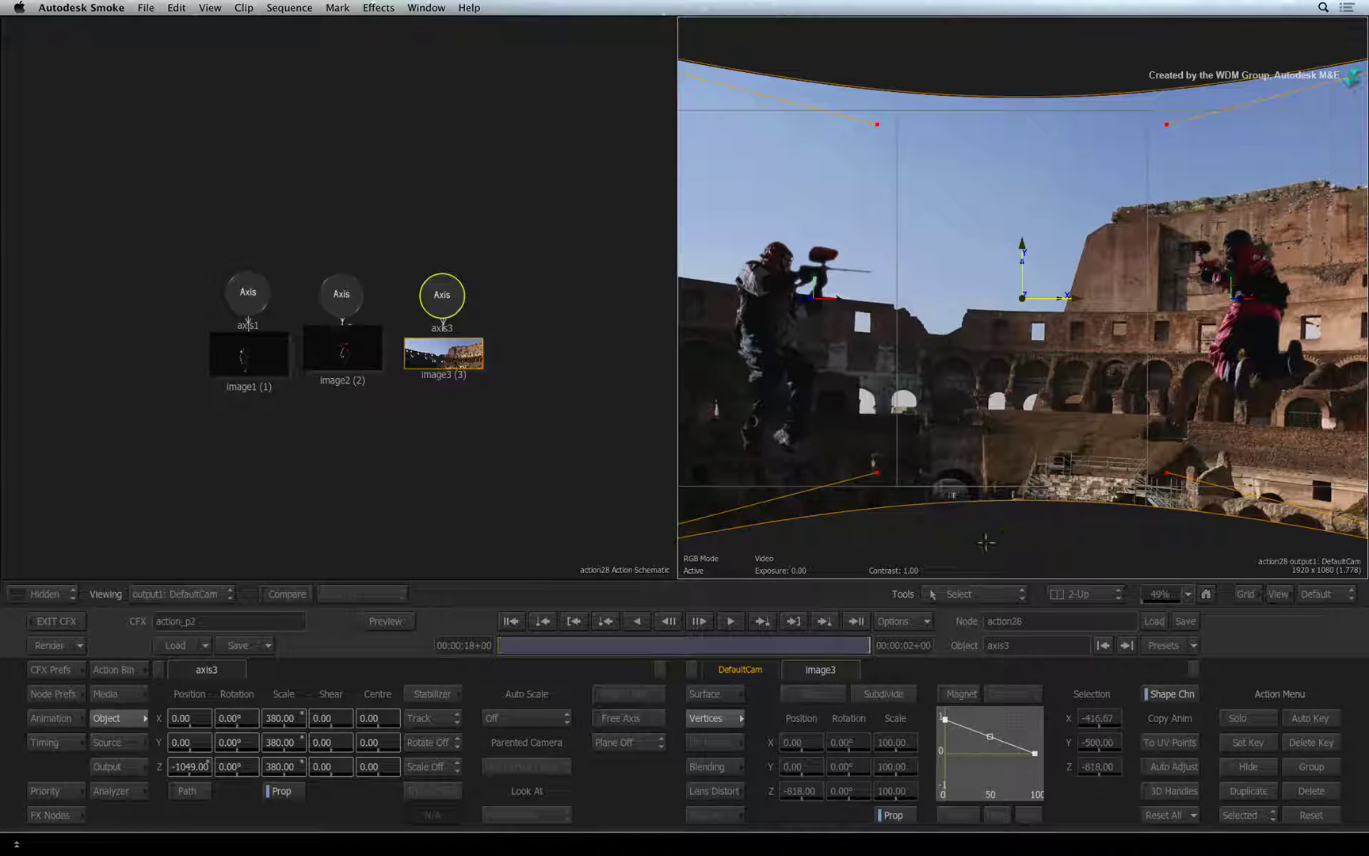
left_click(214, 594)
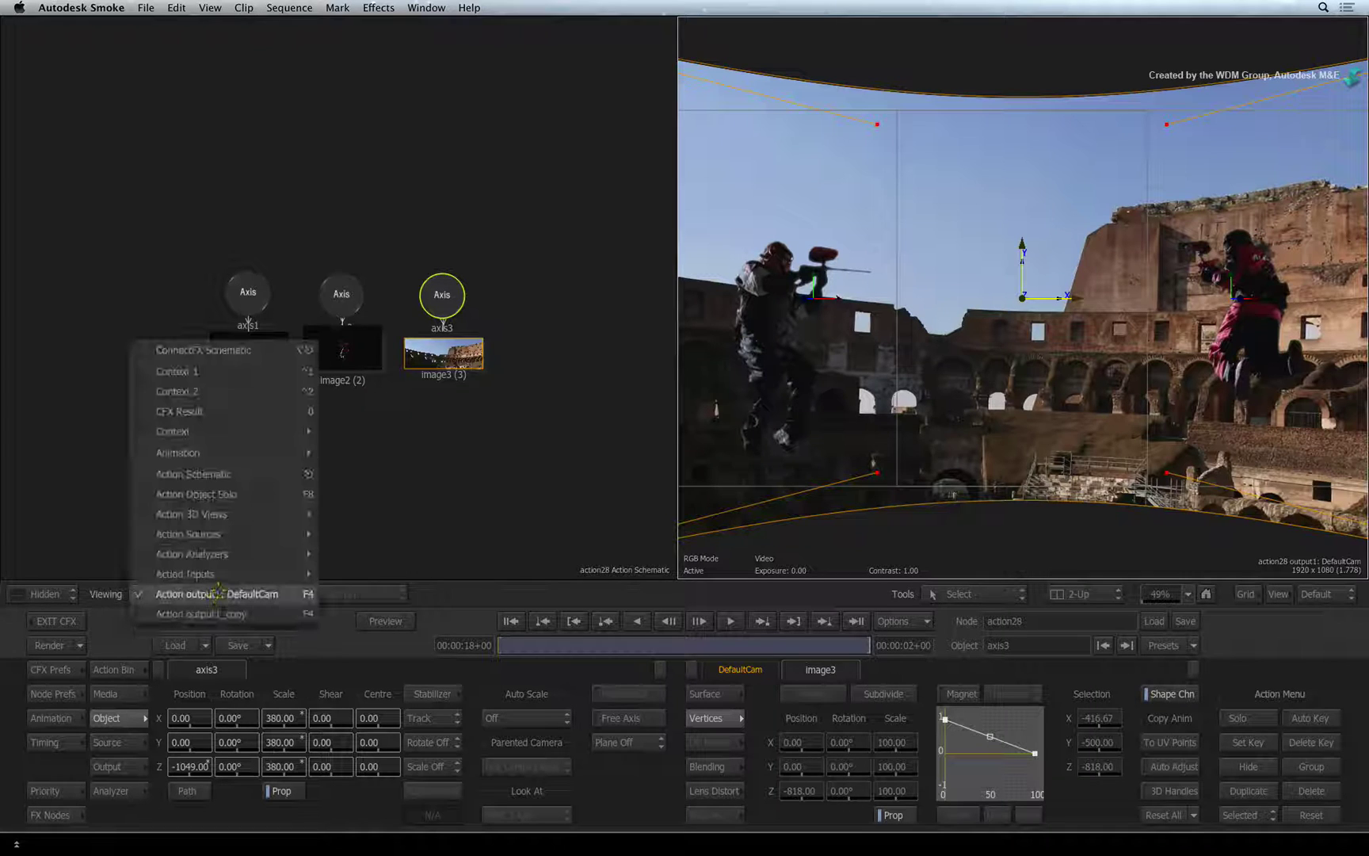
mouse_move(239, 514)
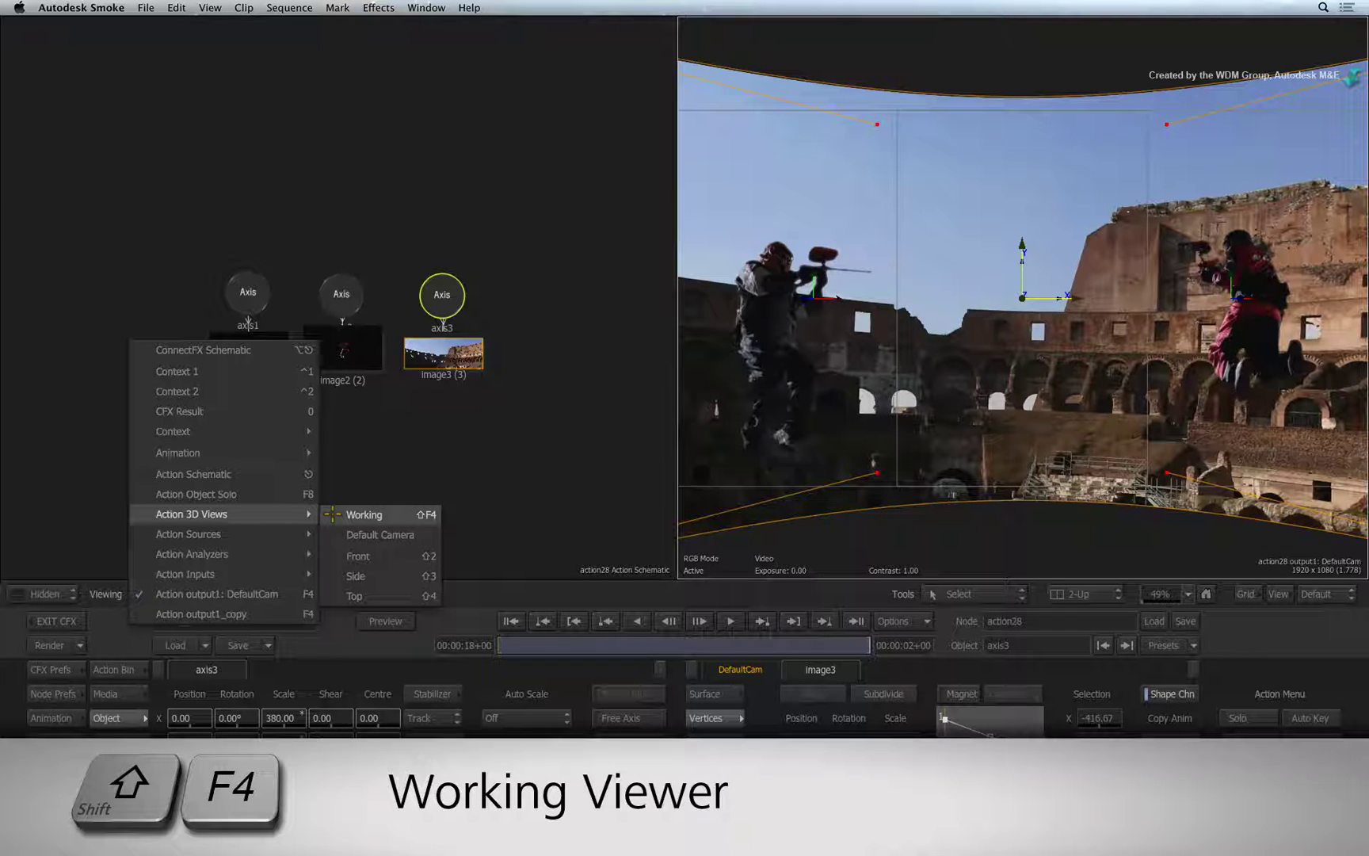
left_click(332, 514)
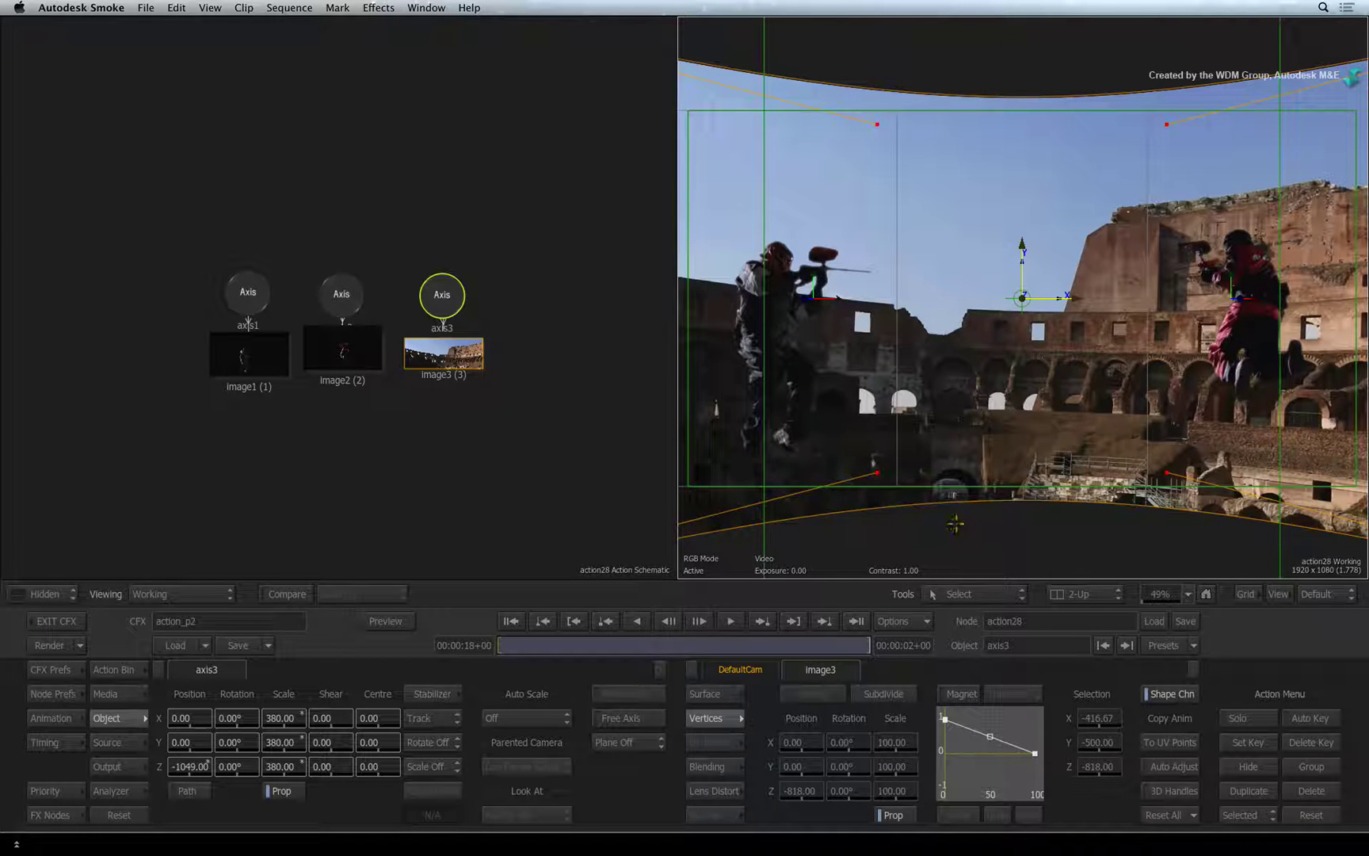
Orbit the 3D scene to an angled side view of the gladiator and Colosseum layers
key("alt+o")
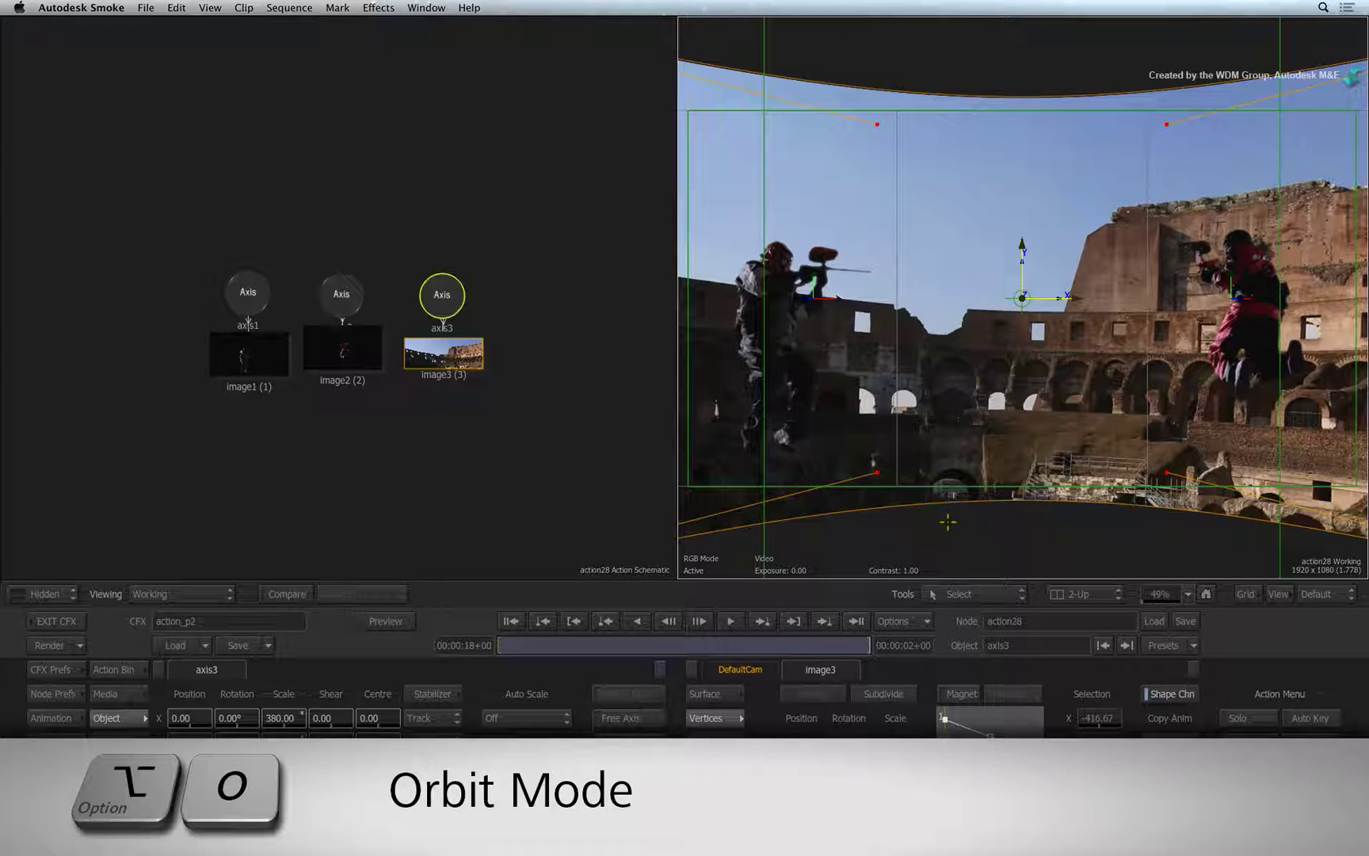
key("alt+o")
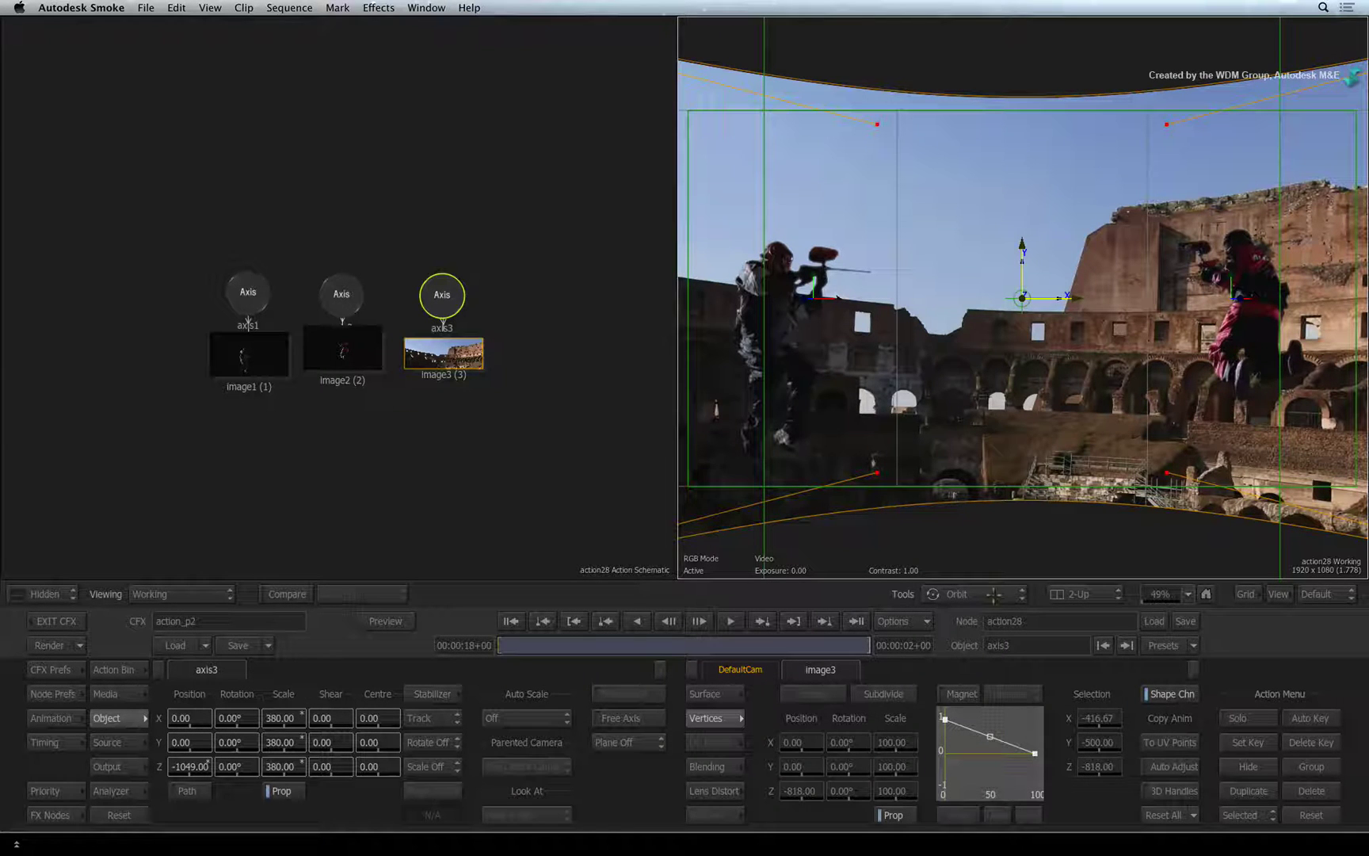
left_click(996, 593)
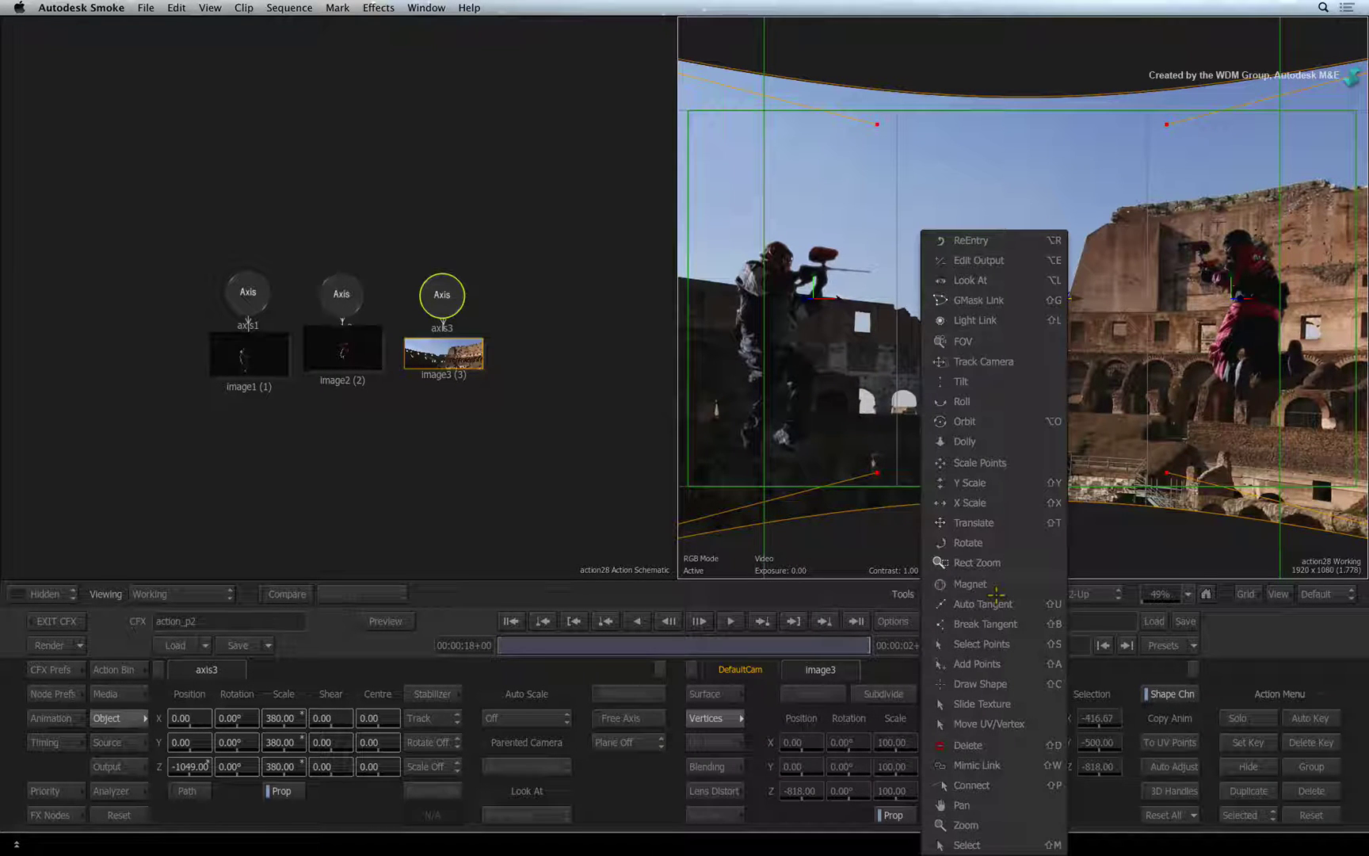
left_click(994, 421)
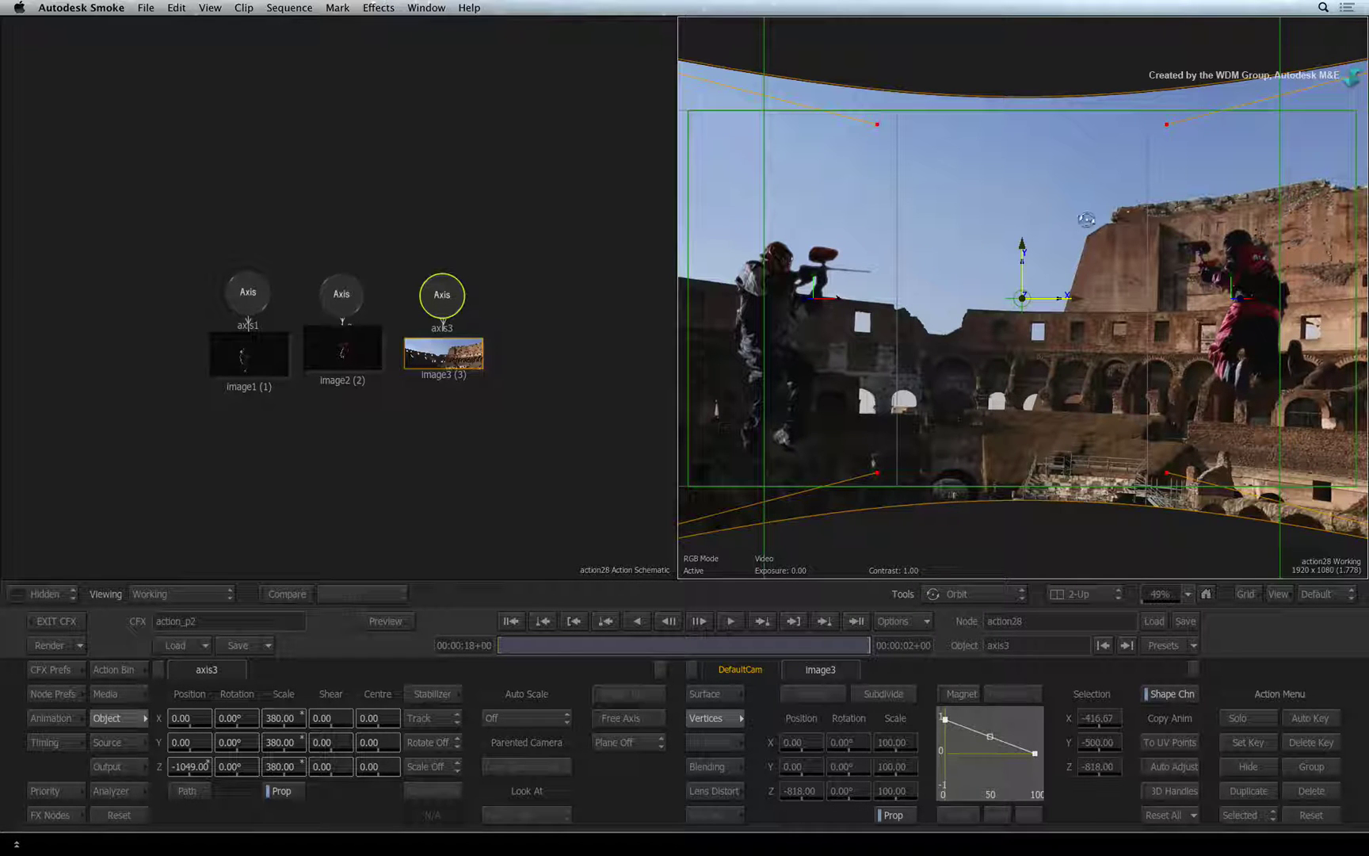
left_click_drag(1206, 179, 983, 491)
left_click_drag(898, 245, 892, 437)
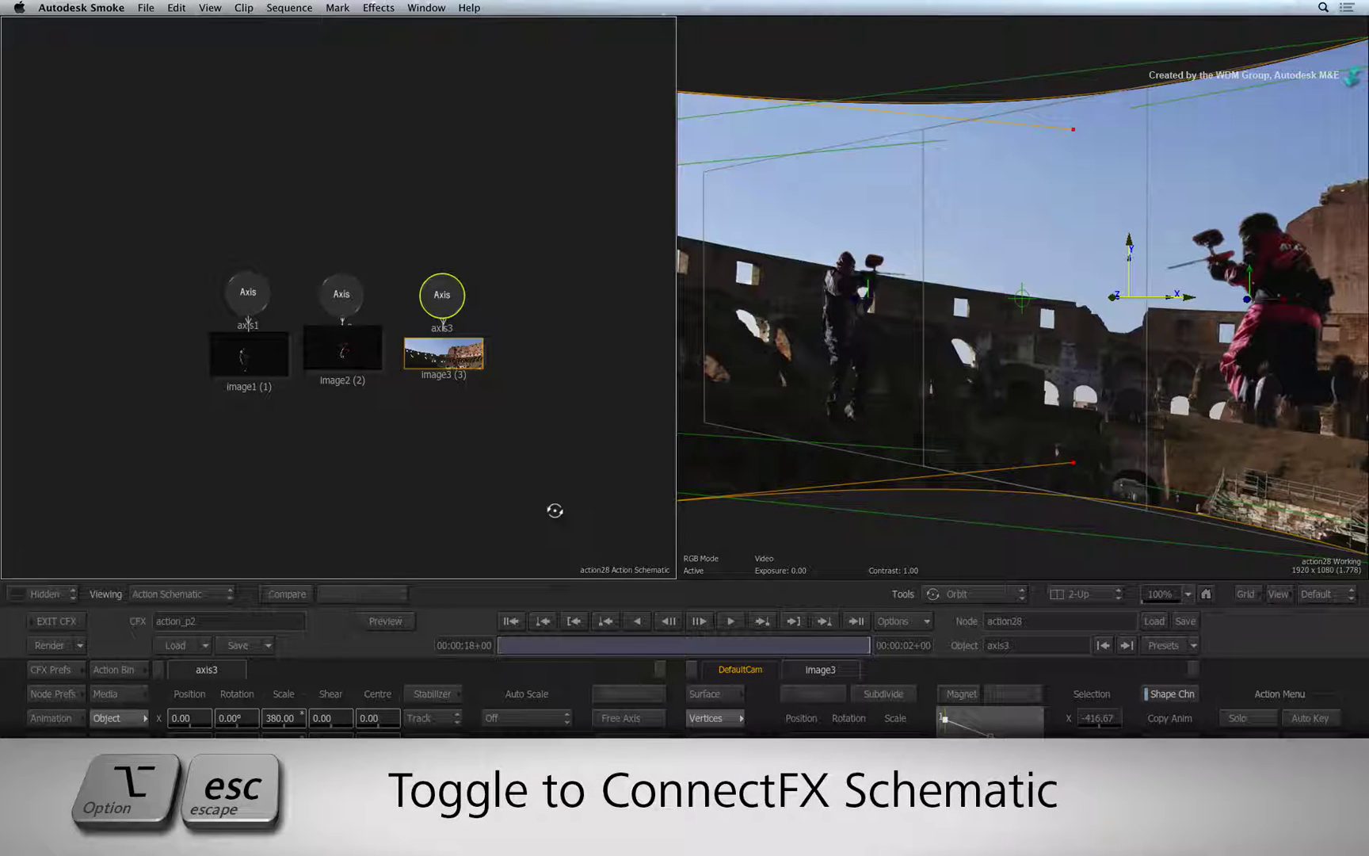
In the ConnectFX Schematic, add a new media input to the Action node
key("alt+Escape")
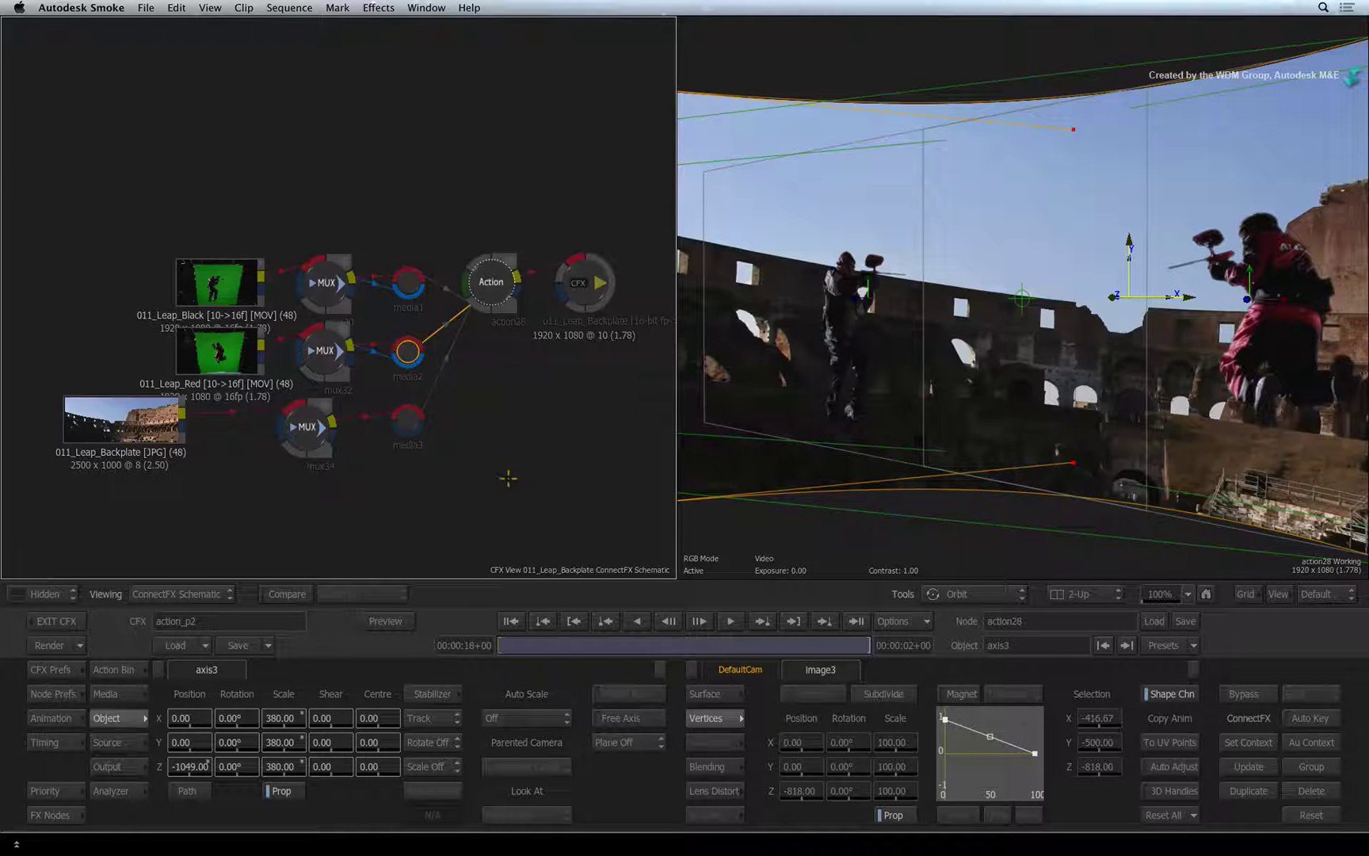
left_click(125, 693)
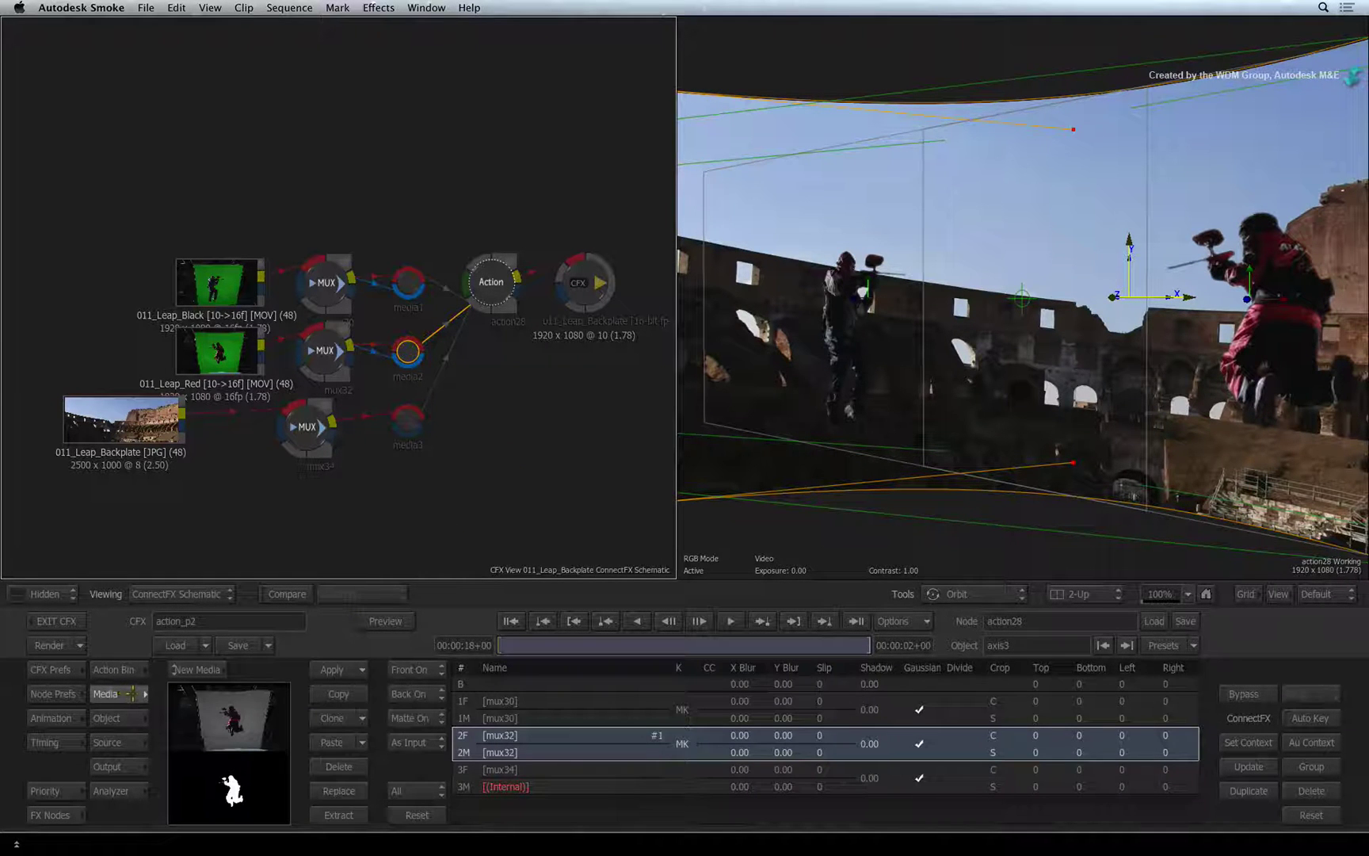
key("ctrl+n")
key("ctrl+n")
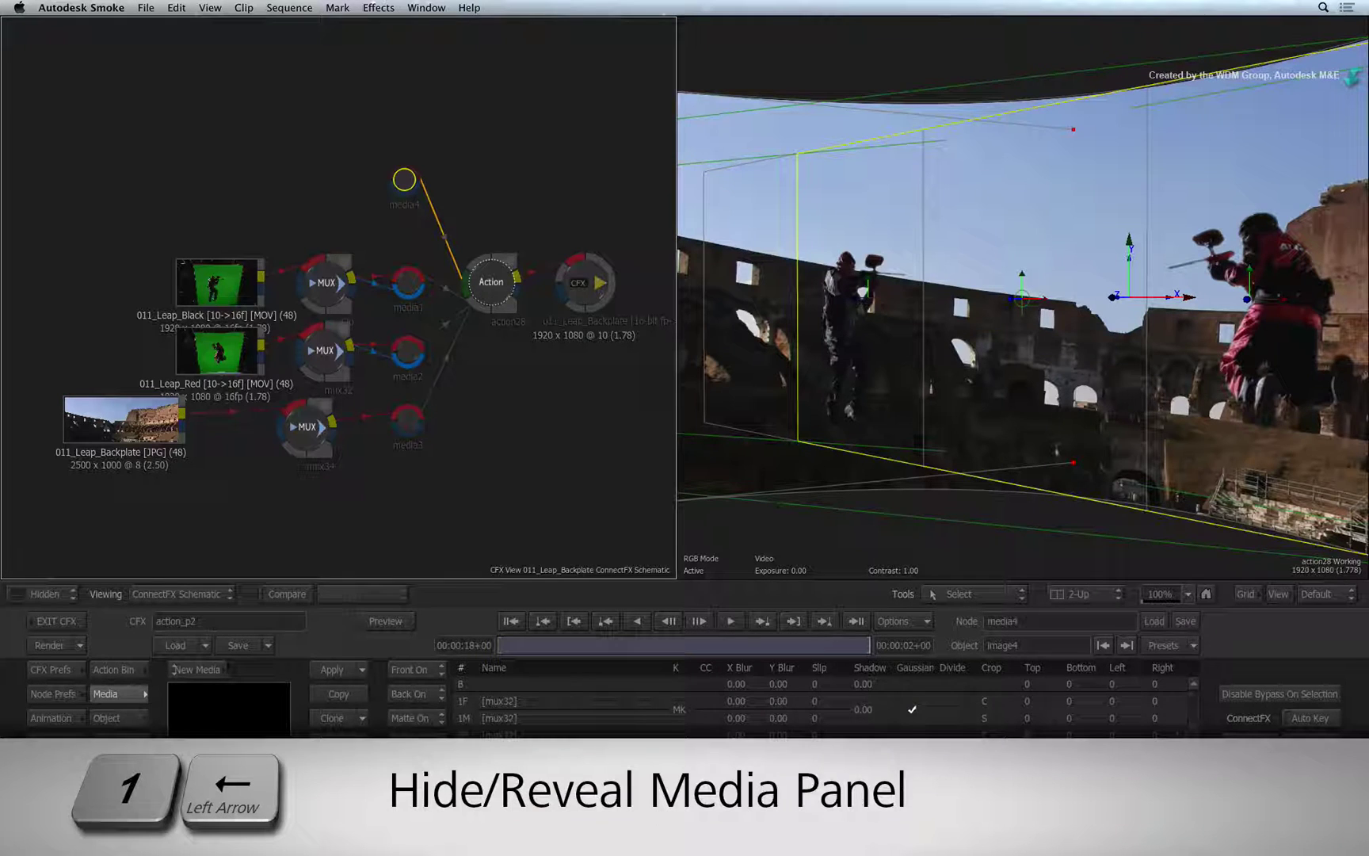
Drag the XBALL_LOGO_embedded_alpha clip from the Media Panel into the schematic
key("1+Left")
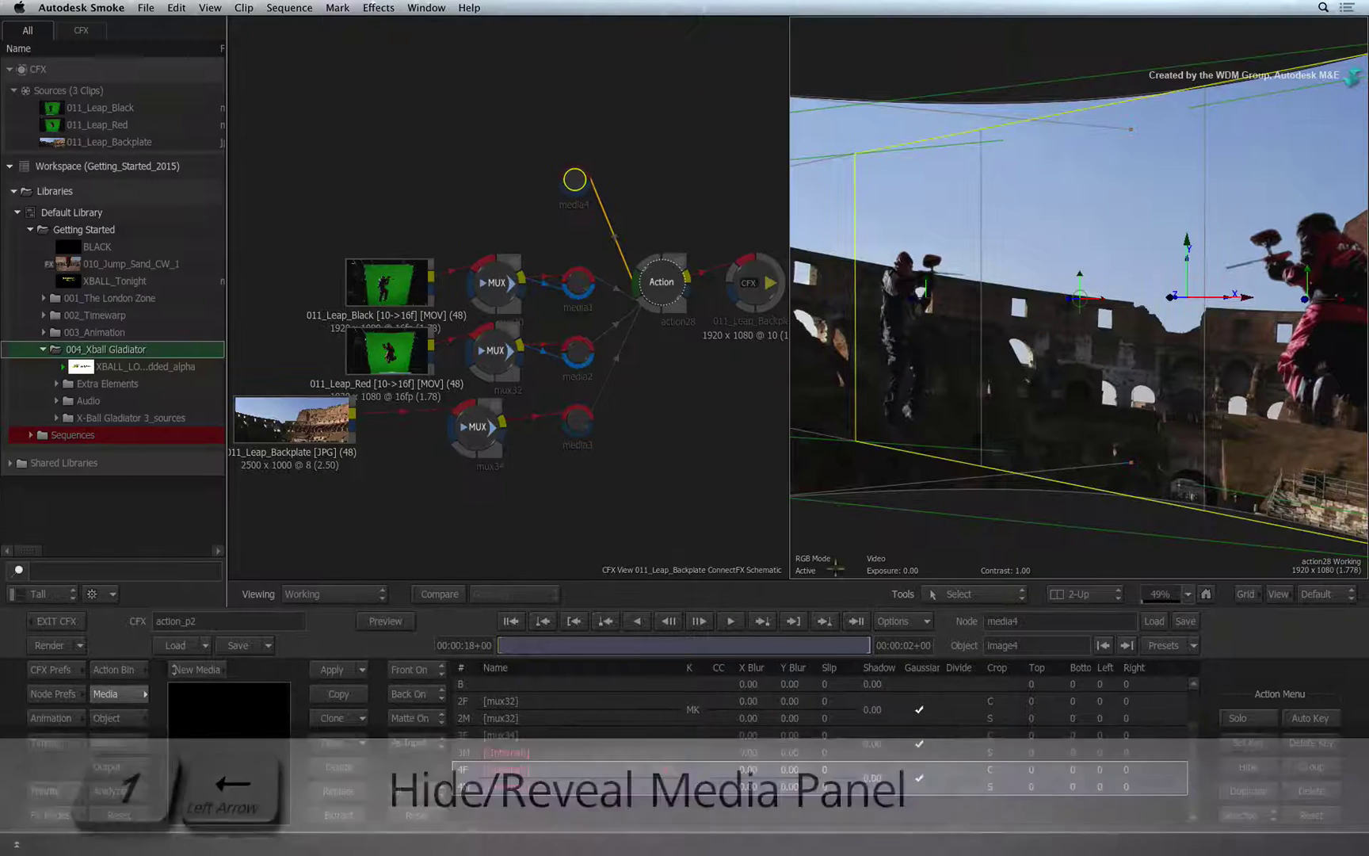
left_click_drag(81, 367, 393, 103)
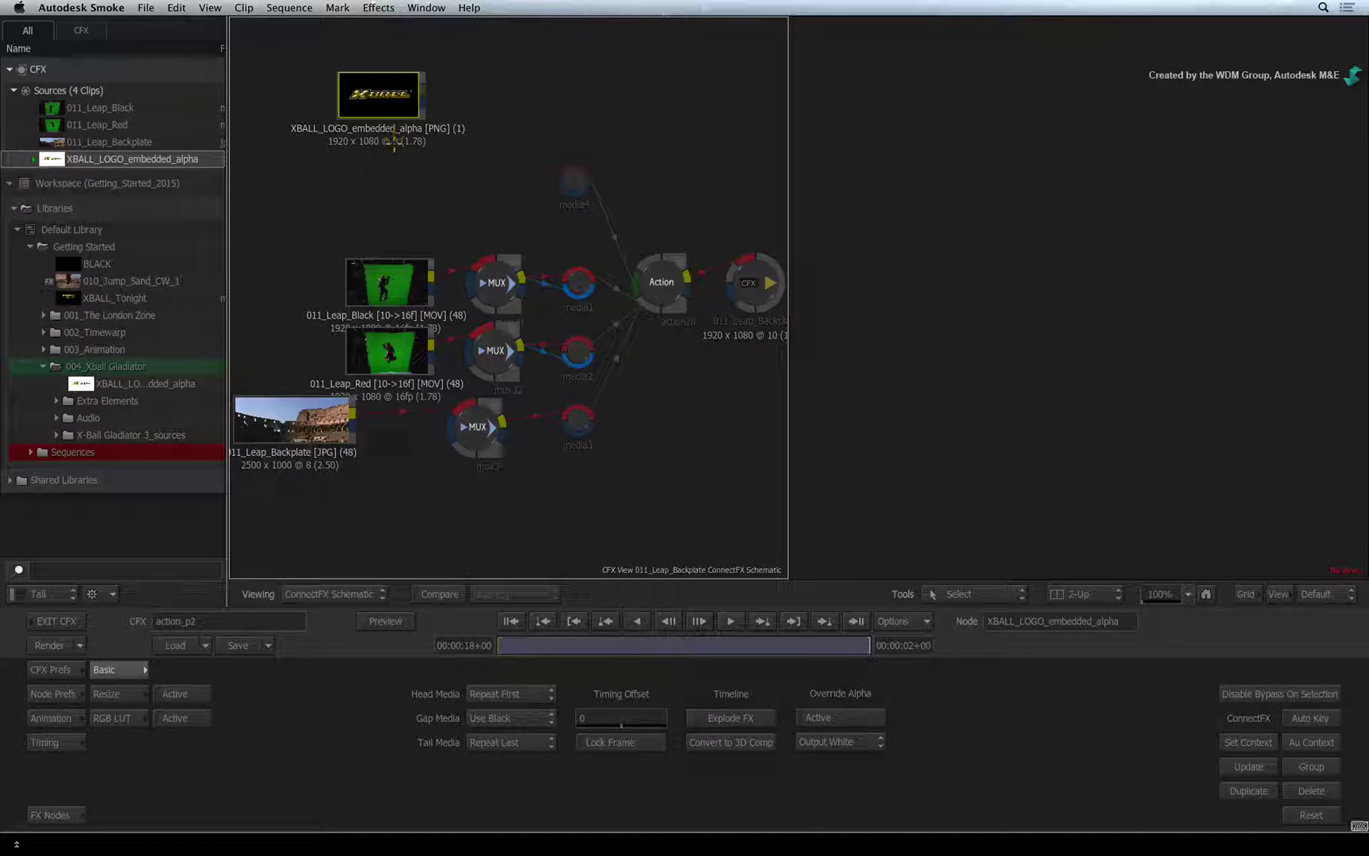
key("Tab")
Explode the XBALL logo clip into logo, alpha, Comp and Coloured Frame nodes and spread them out
left_click_drag(238, 114, 258, 121)
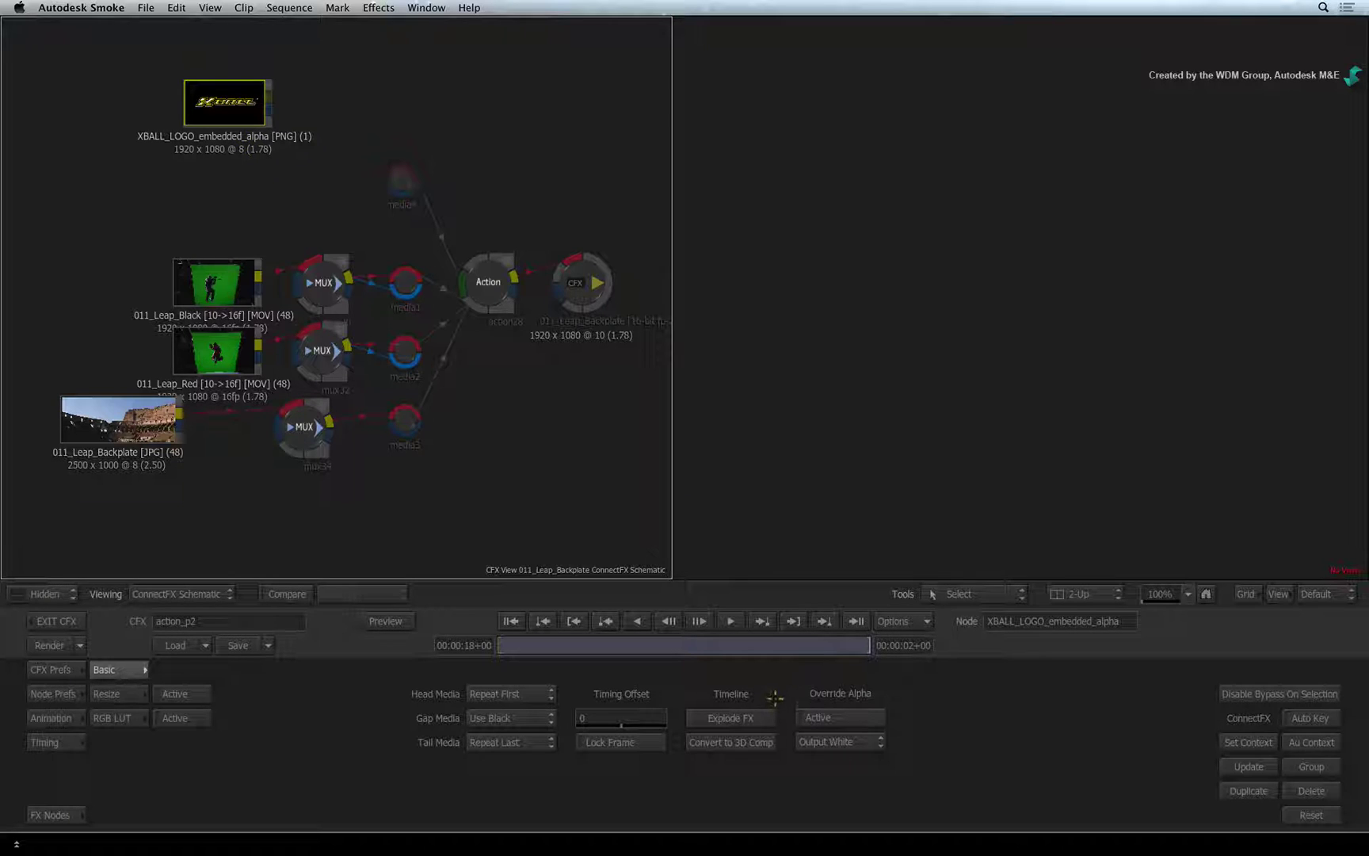
left_click(751, 717)
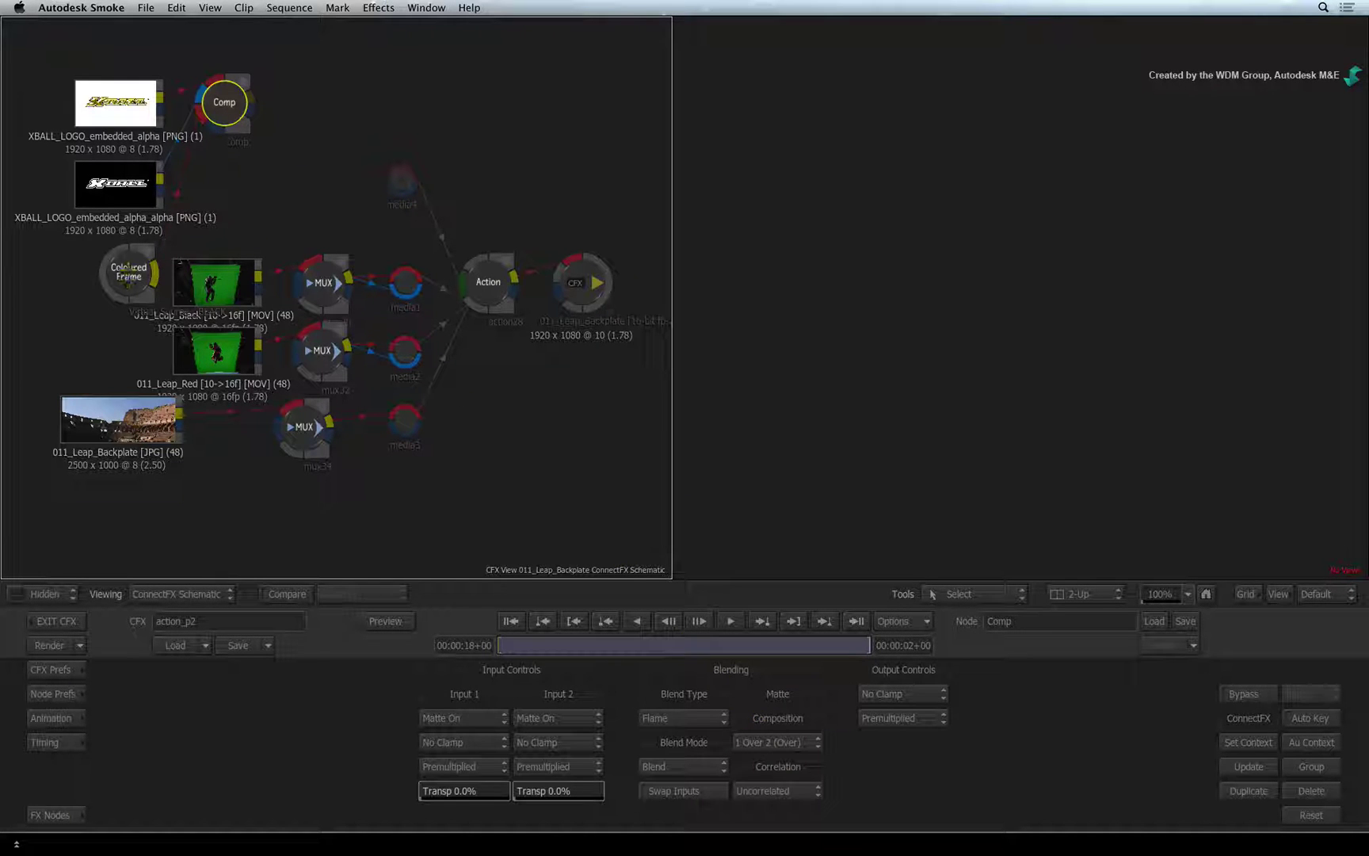
left_click(120, 104)
left_click_drag(117, 184, 118, 183)
left_click_drag(128, 272, 118, 263)
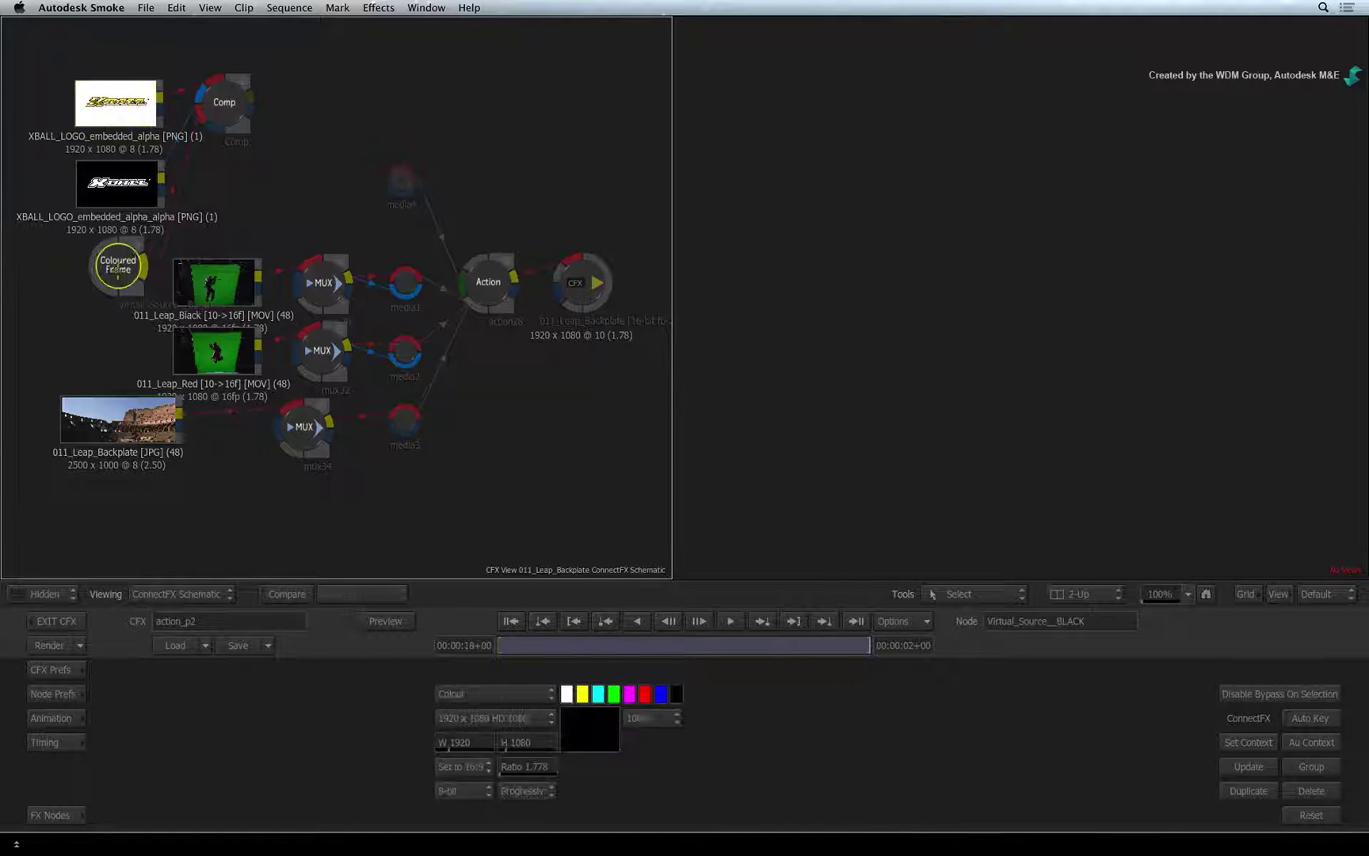
left_click_drag(221, 111, 257, 155)
left_click_drag(118, 262, 113, 273)
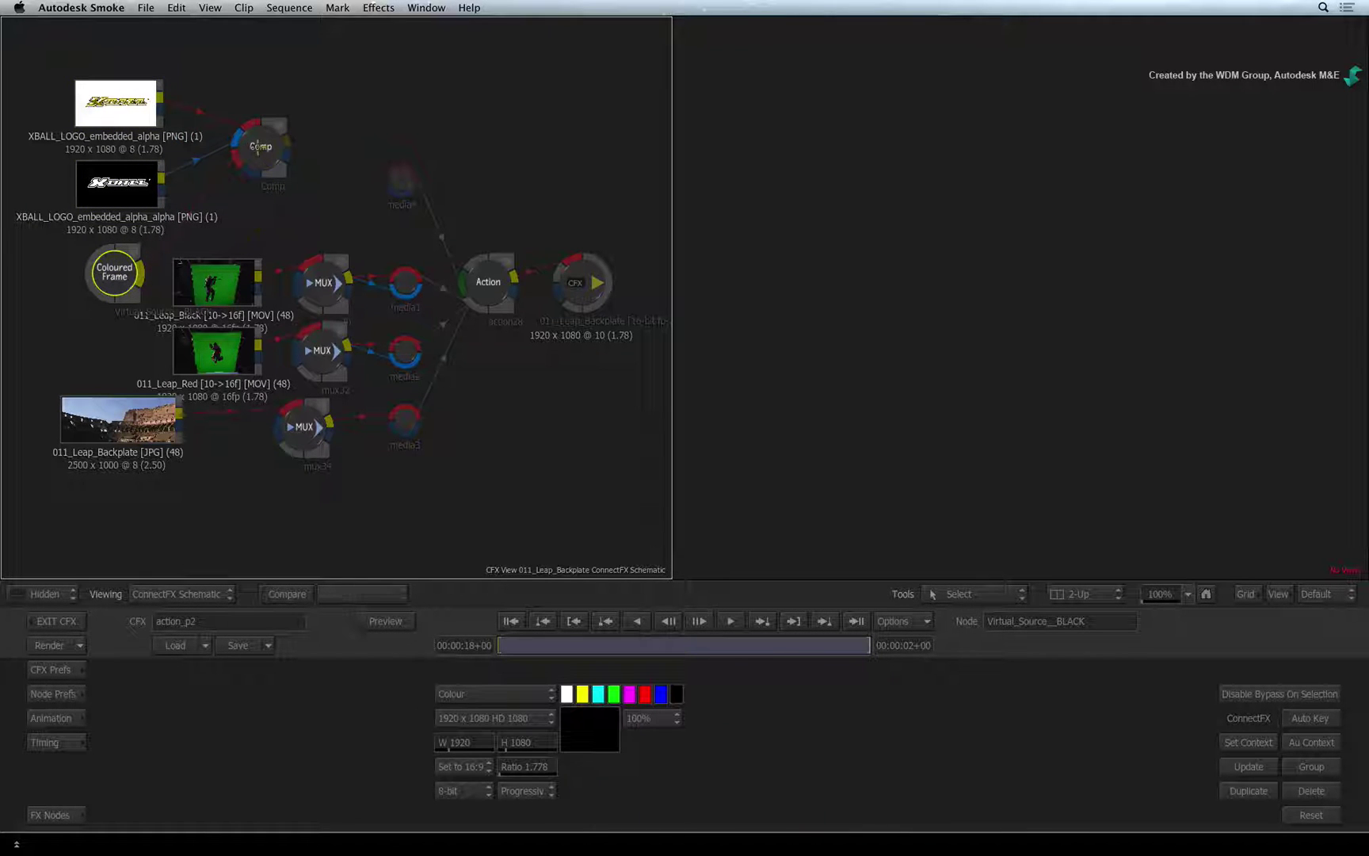
Delete the Comp node and wire the logo fill and alpha into media4's front and matte inputs
left_click_drag(256, 149, 259, 757)
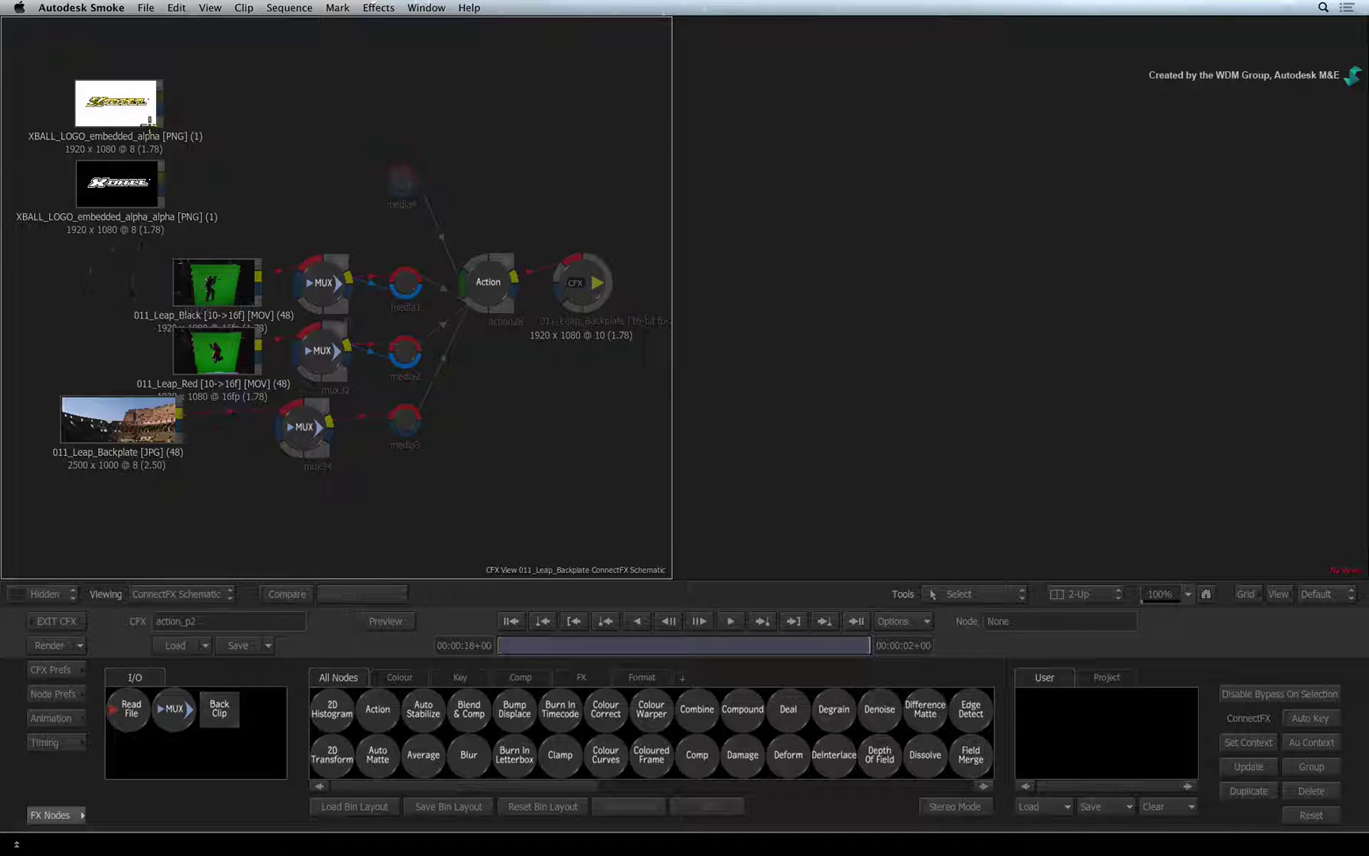
left_click_drag(119, 93, 200, 72)
left_click_drag(119, 169, 197, 170)
left_click_drag(198, 79, 404, 168)
left_click(404, 174)
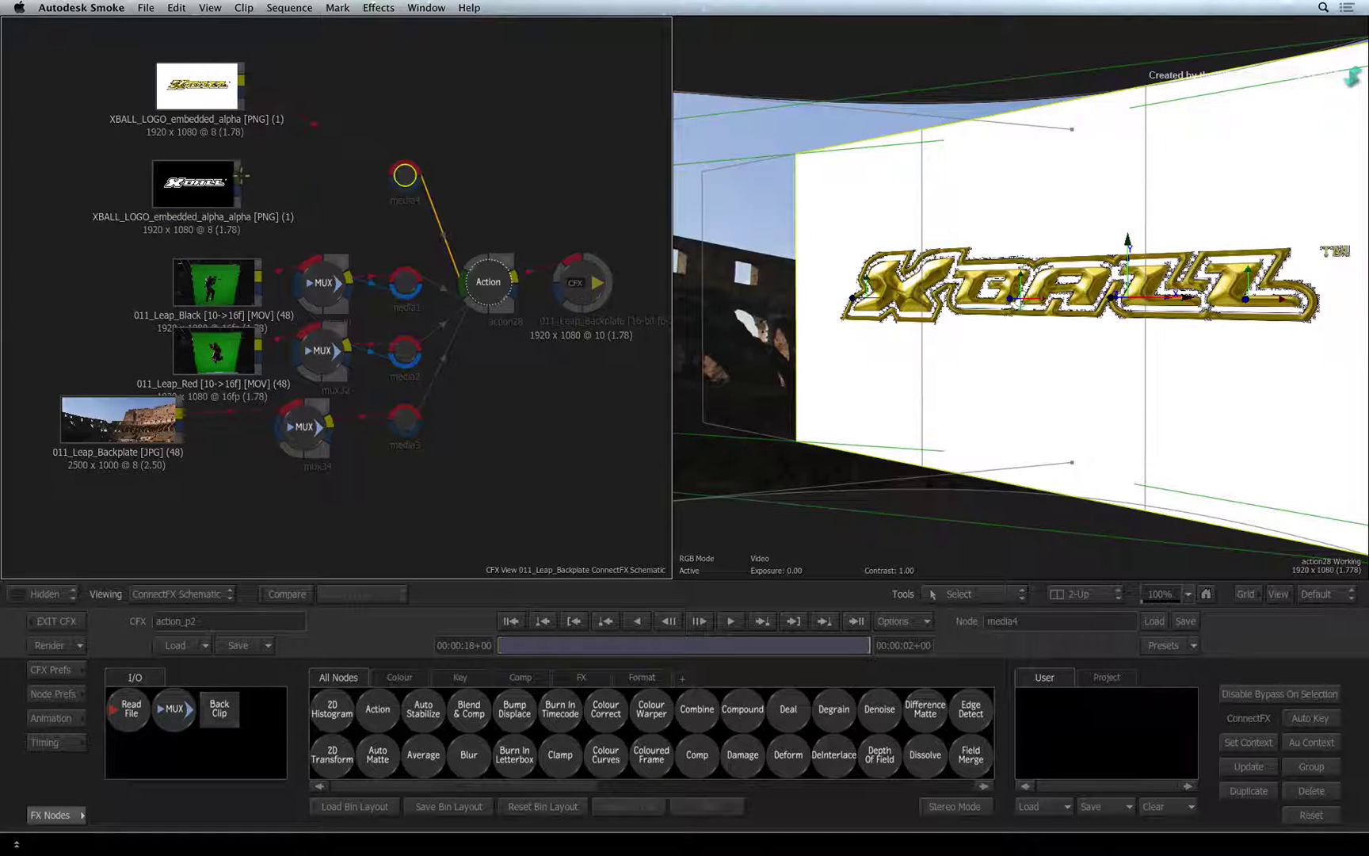
mouse_move(240, 173)
left_mouse_down()
mouse_move(287, 141)
mouse_move(327, 169)
mouse_move(405, 176)
mouse_move(361, 141)
left_mouse_up()
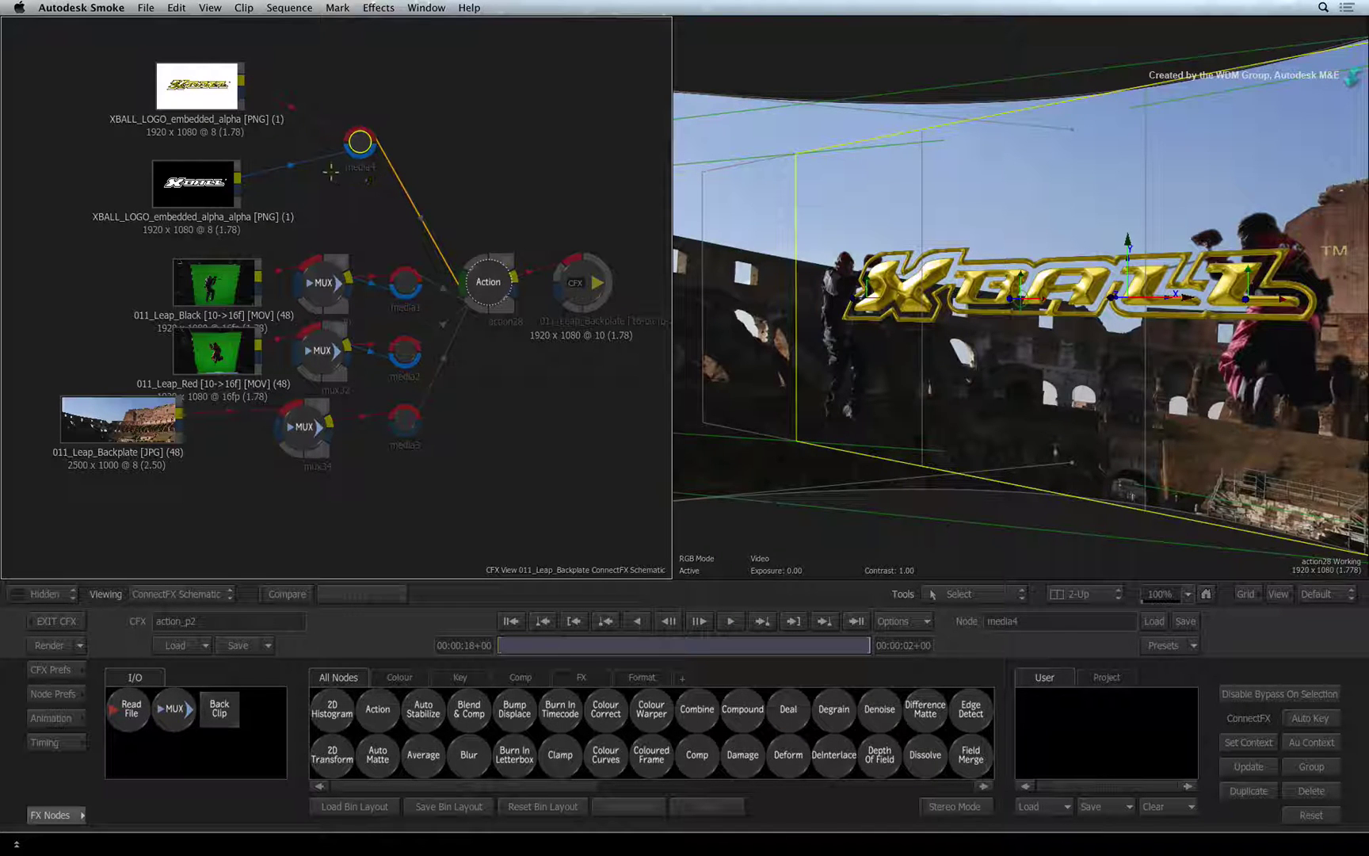
left_click(490, 278)
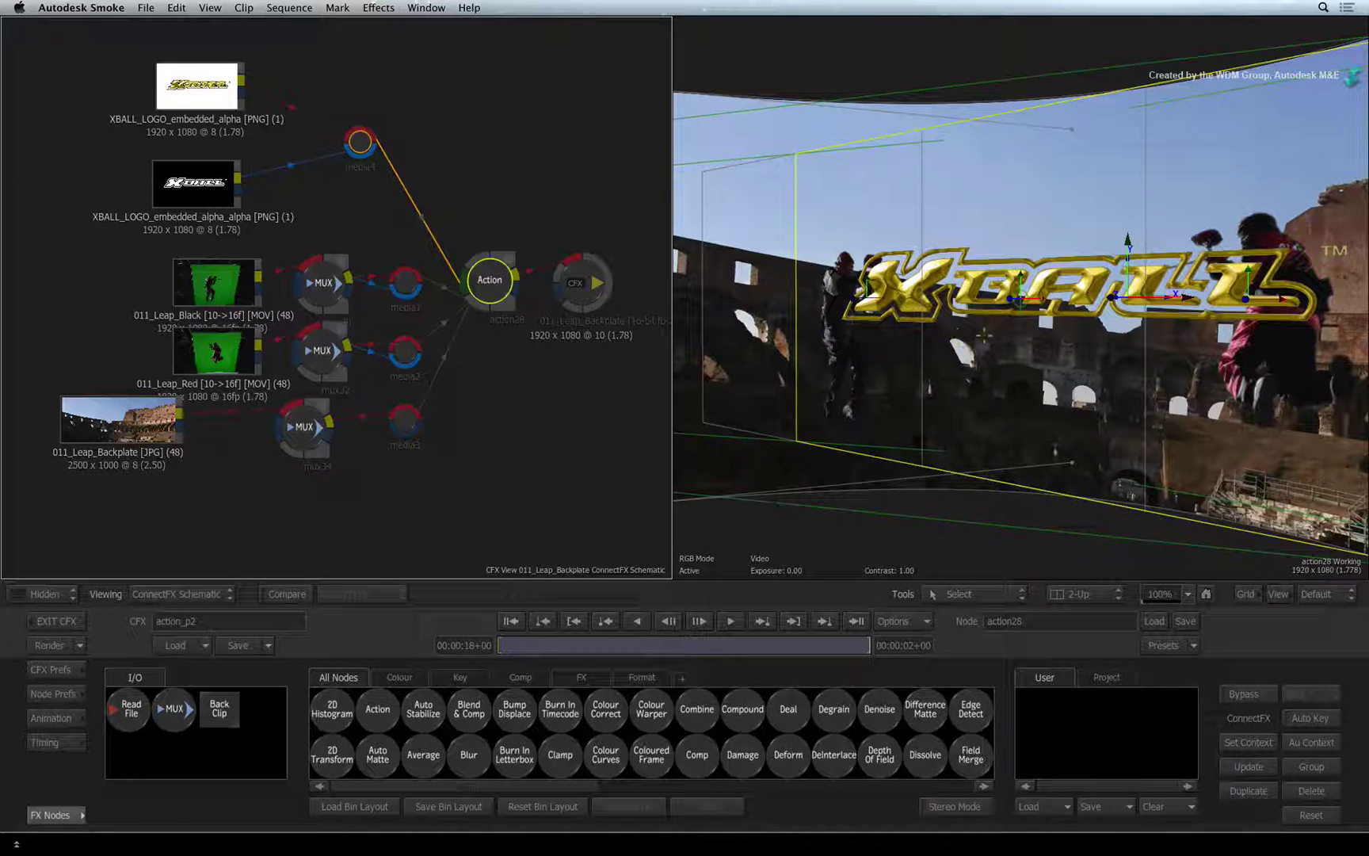
Return to the Action Schematic showing image4 and axis4, and open the Schematic Navigator
key("F4")
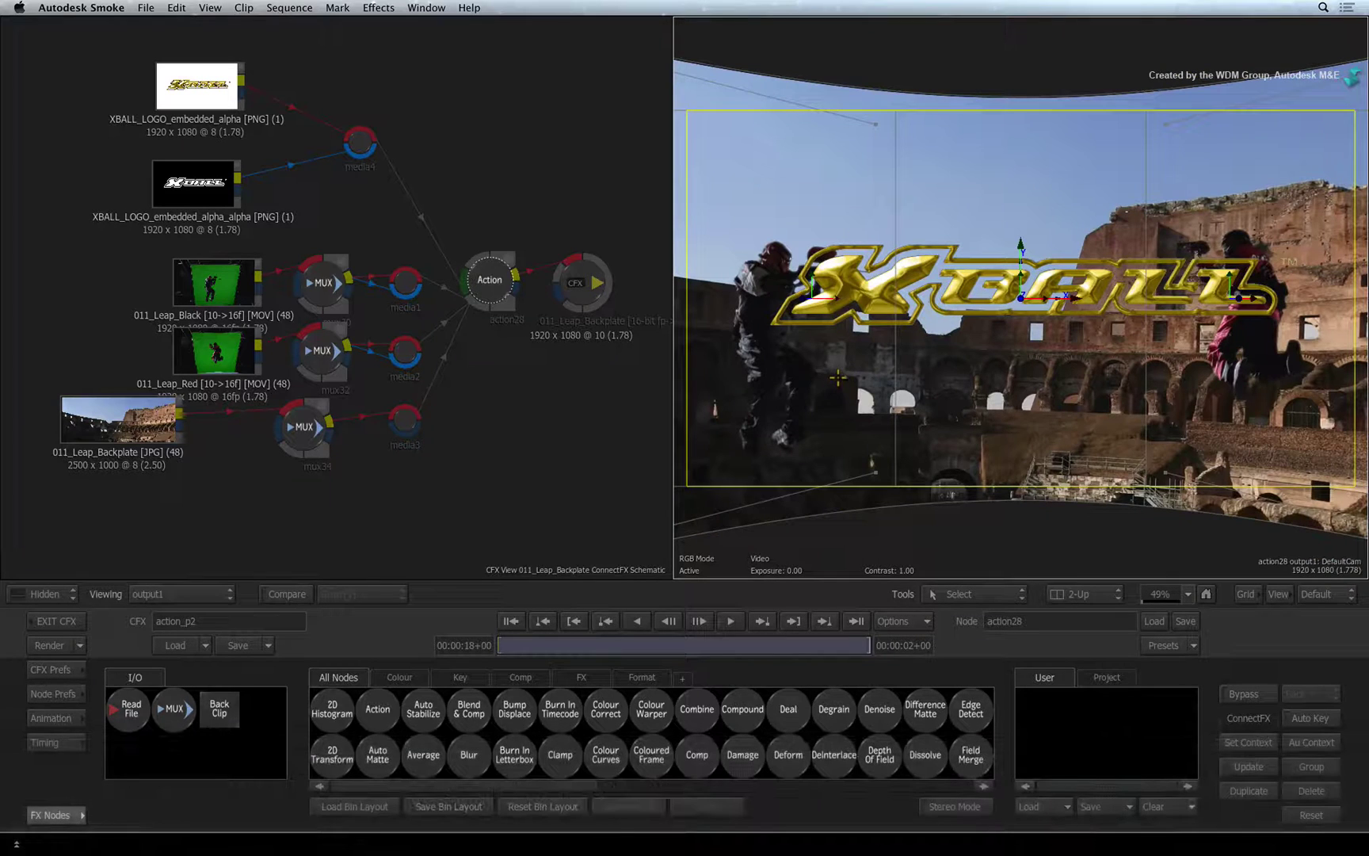
key("alt+Escape")
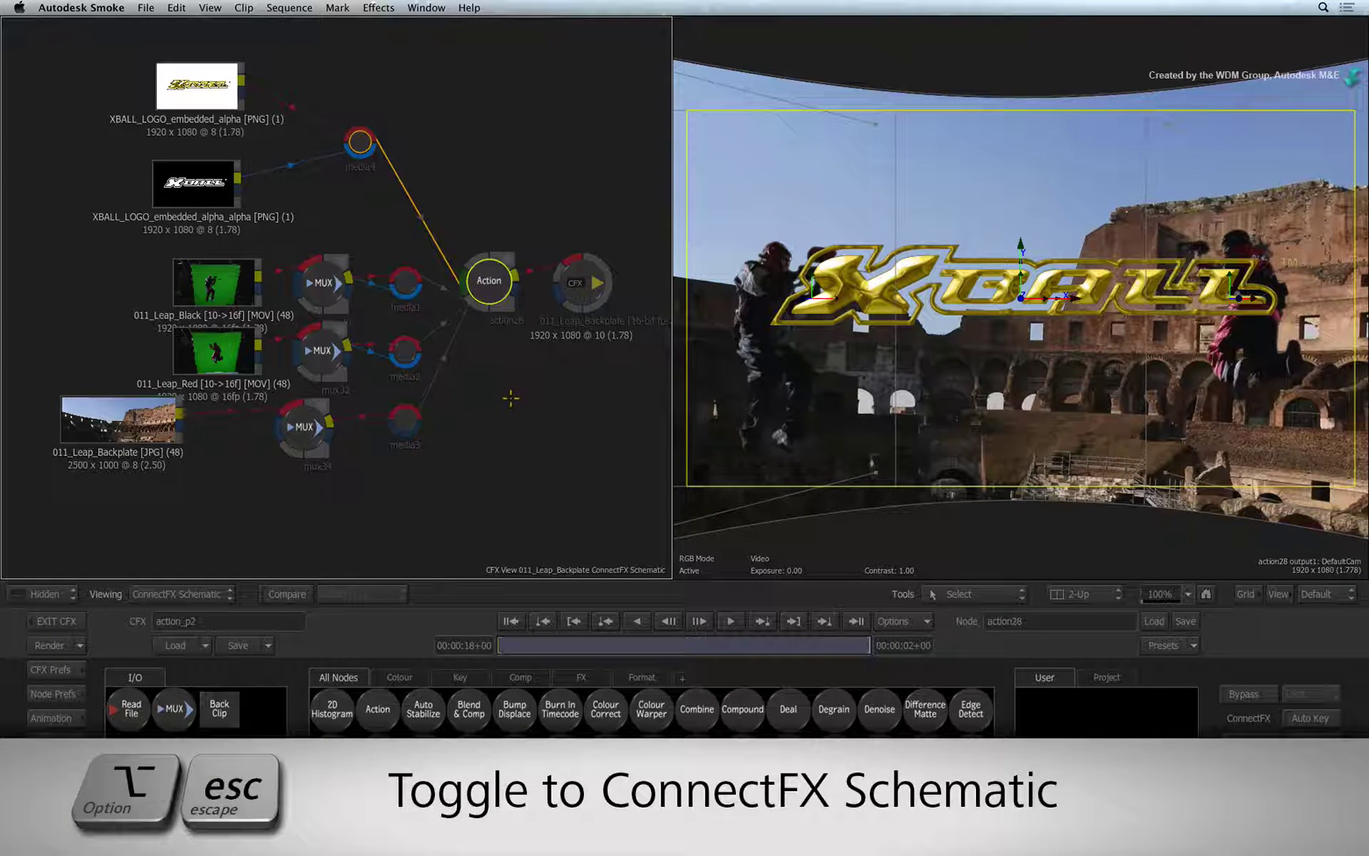
key("alt+Escape")
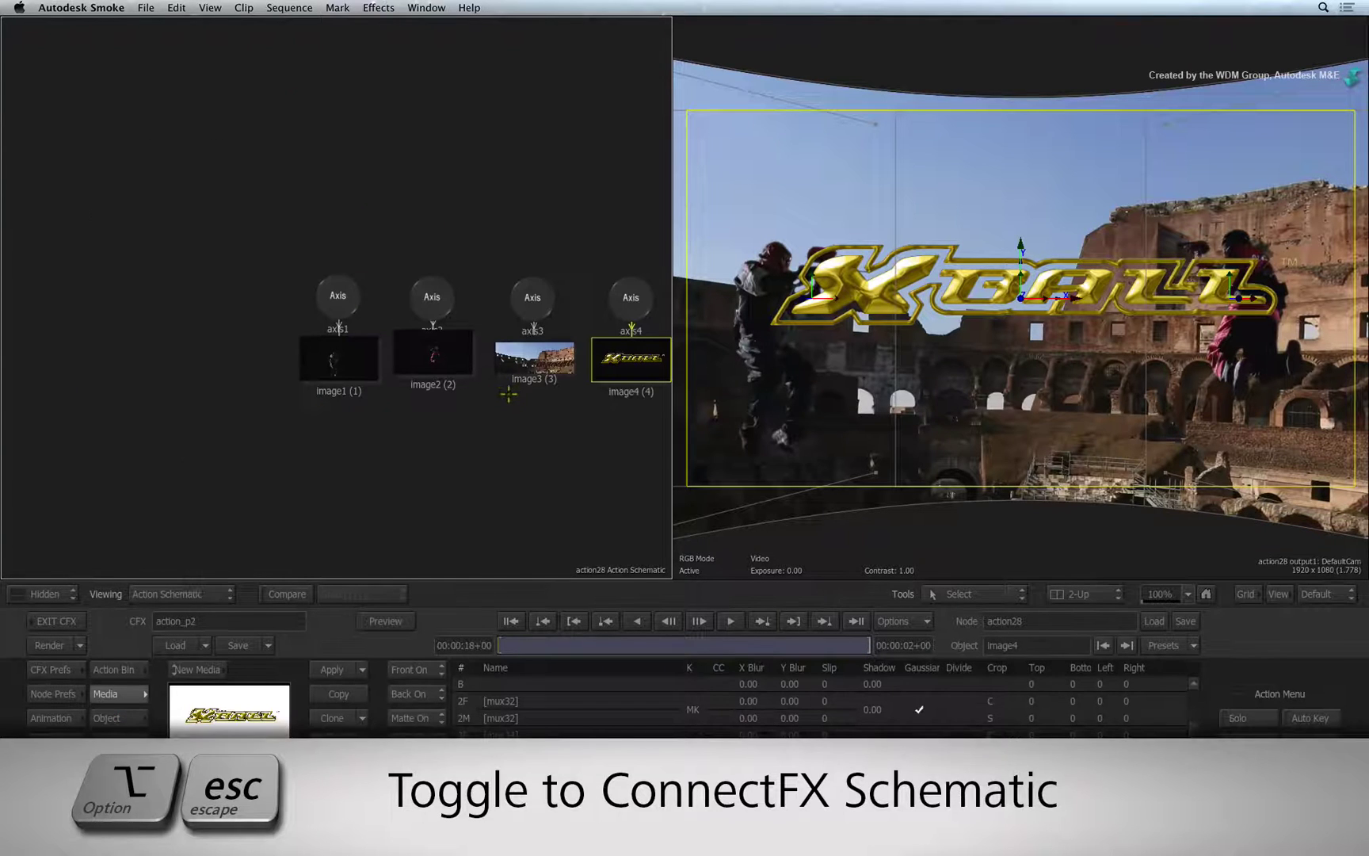
middle_click_drag(547, 428, 420, 439)
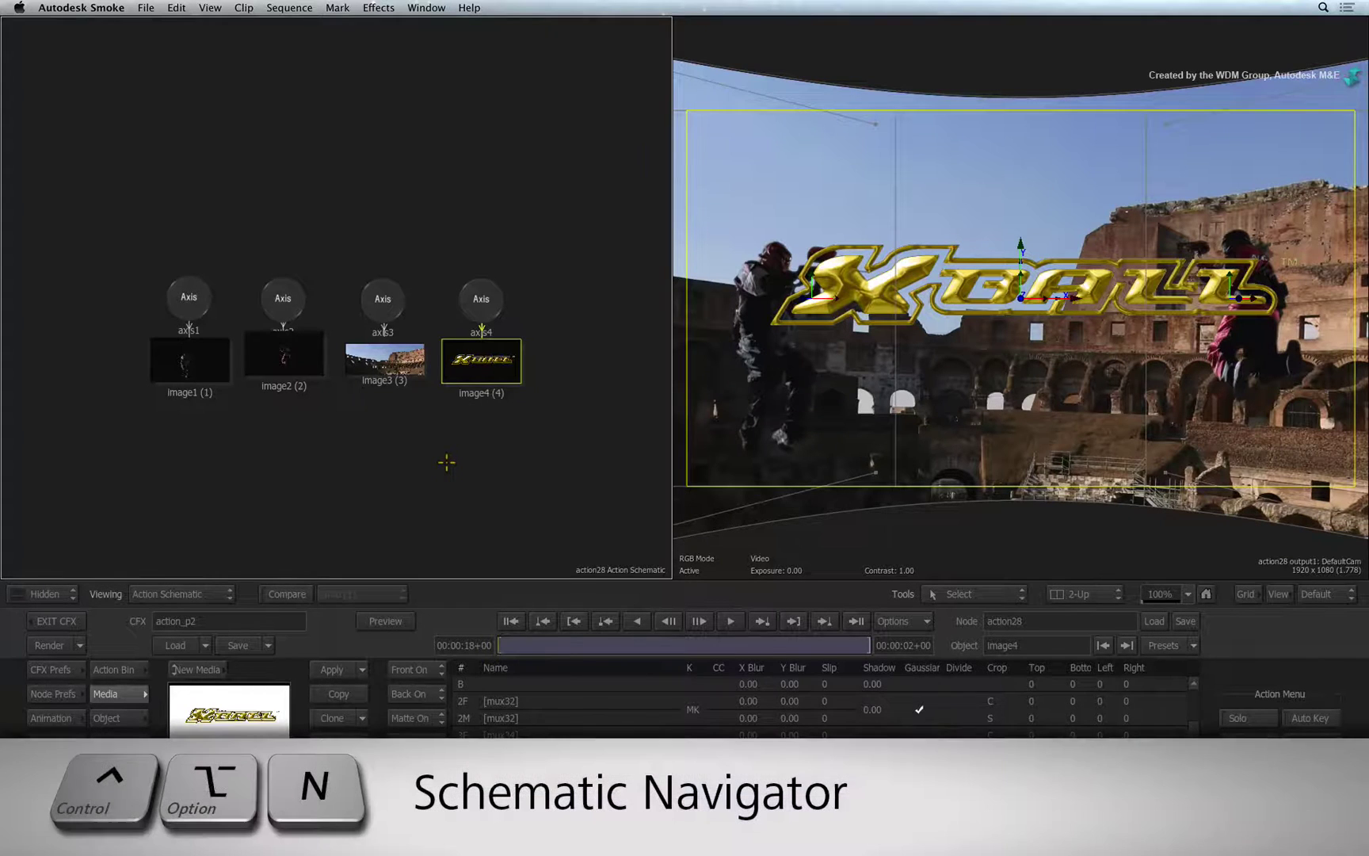
key("ctrl+alt+n")
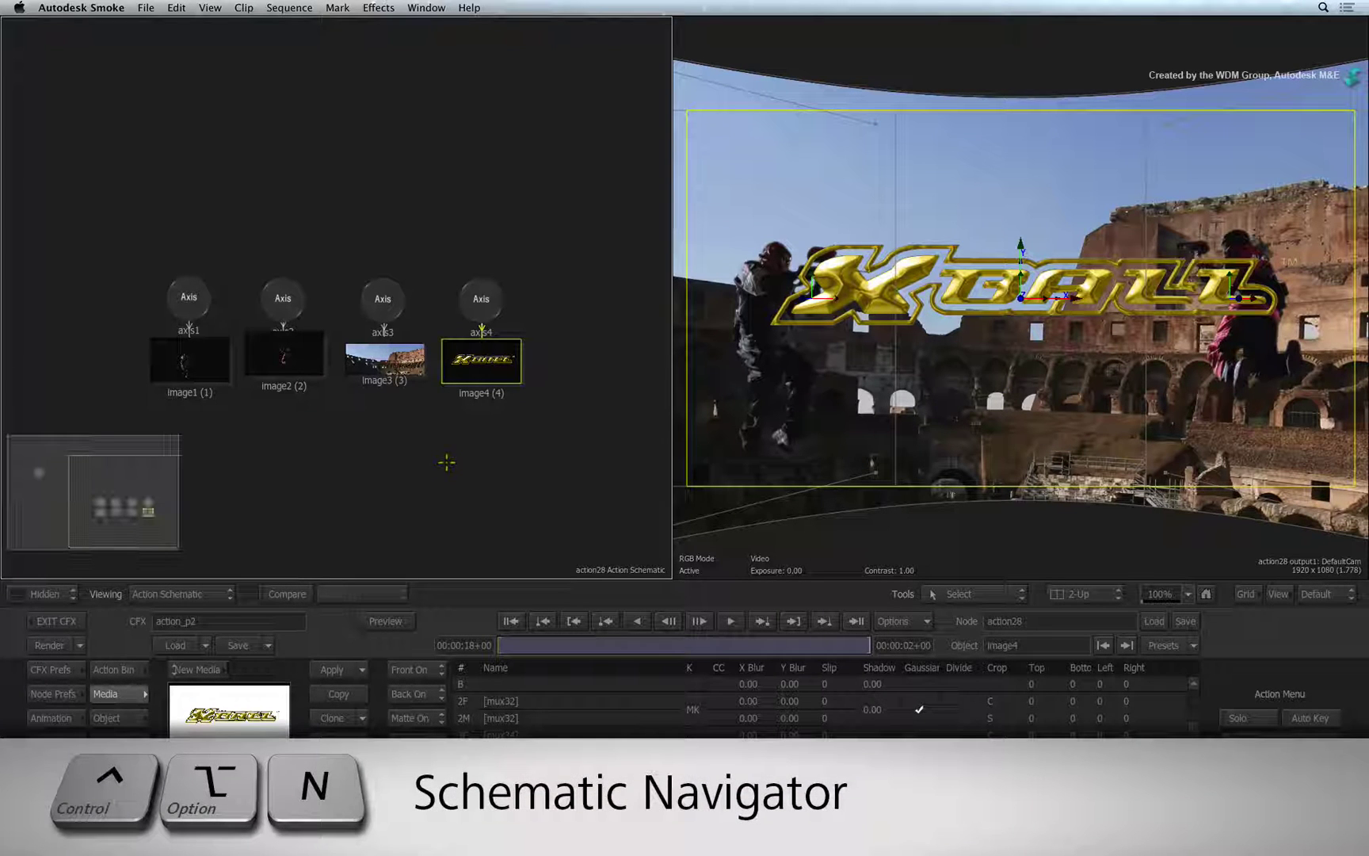
left_click_drag(162, 538, 130, 511)
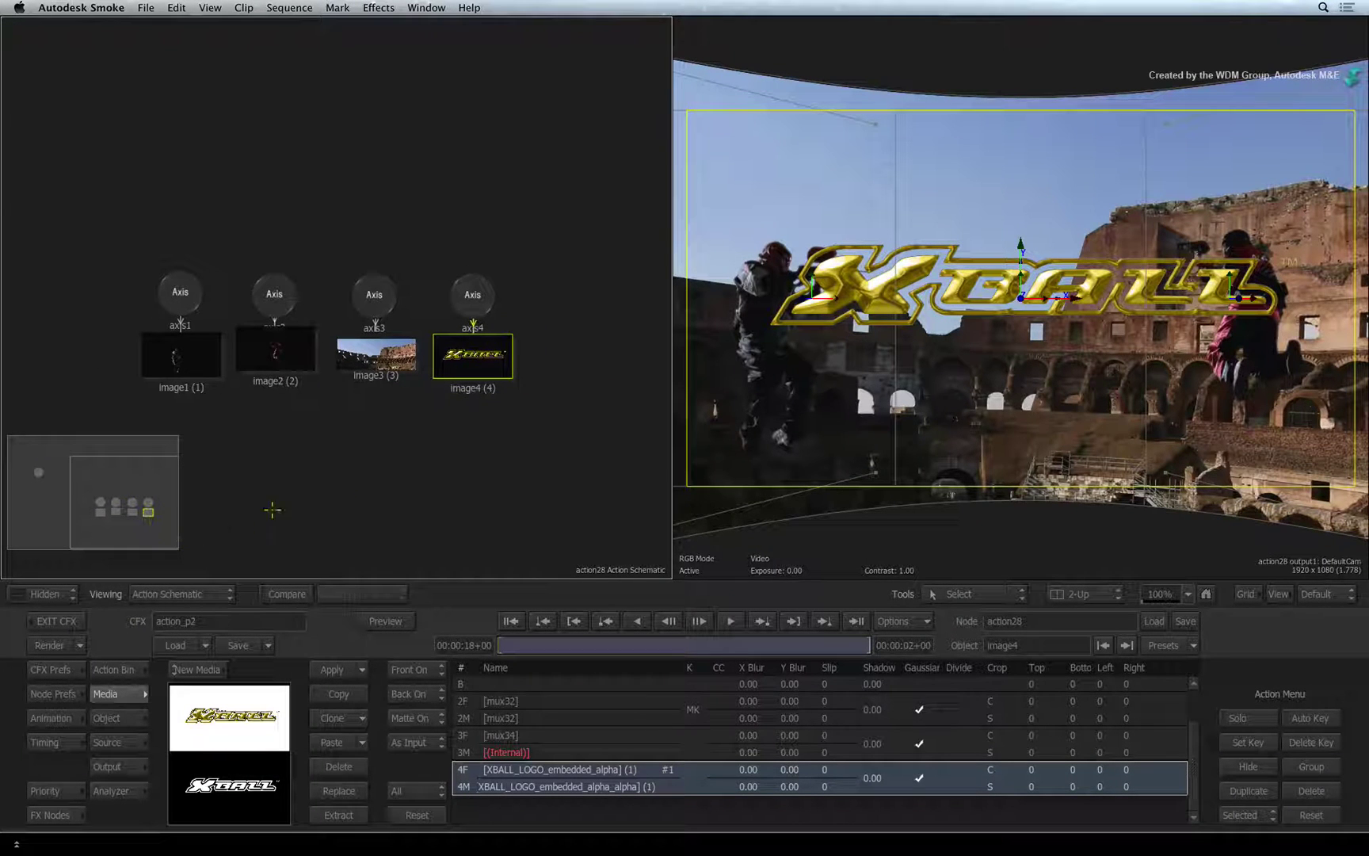
Set the XBALL logo's axis4 to Position Y 275, Z -503 and scale 107
left_click(474, 297)
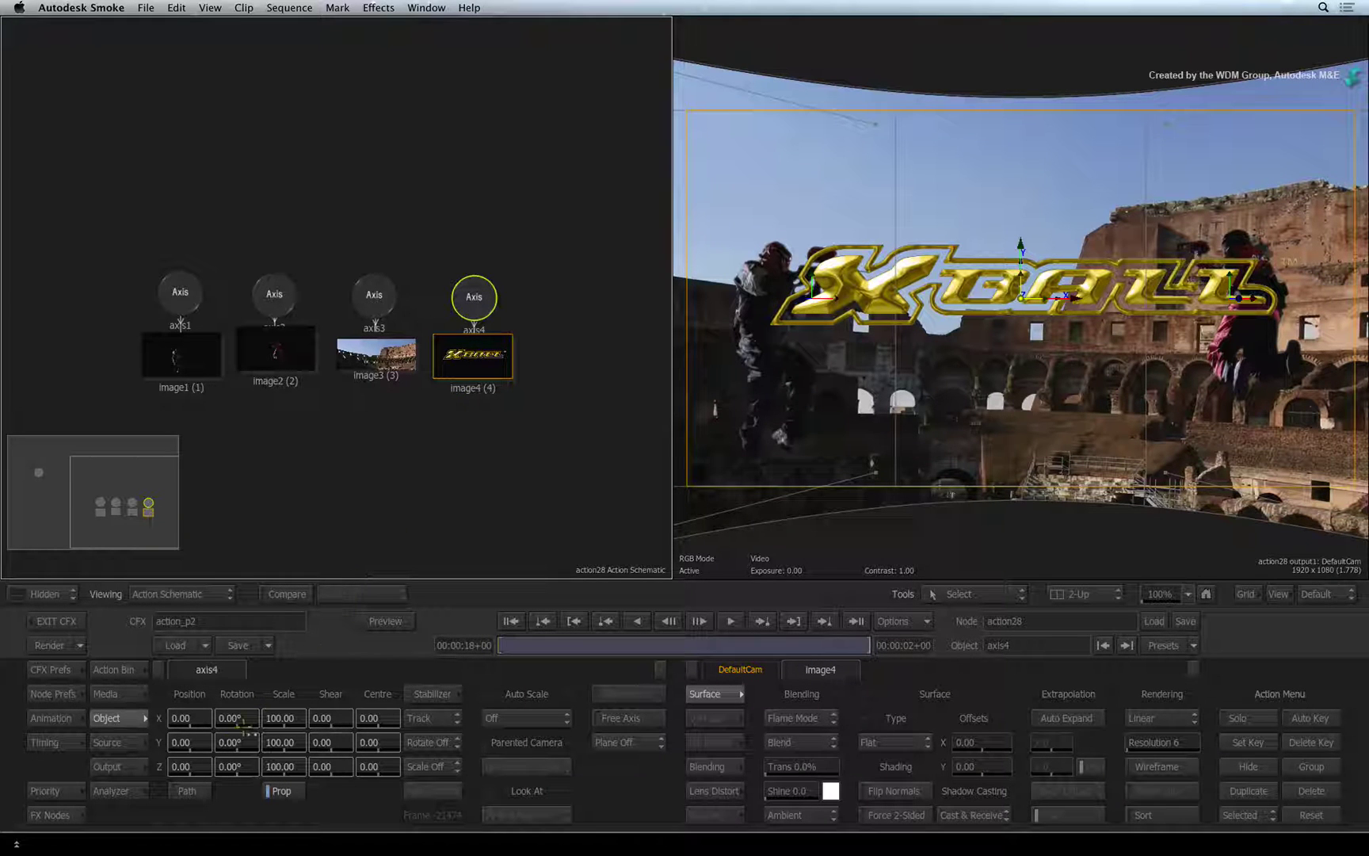
left_click_drag(184, 766, 16, 717)
left_click_drag(202, 760, 321, 739)
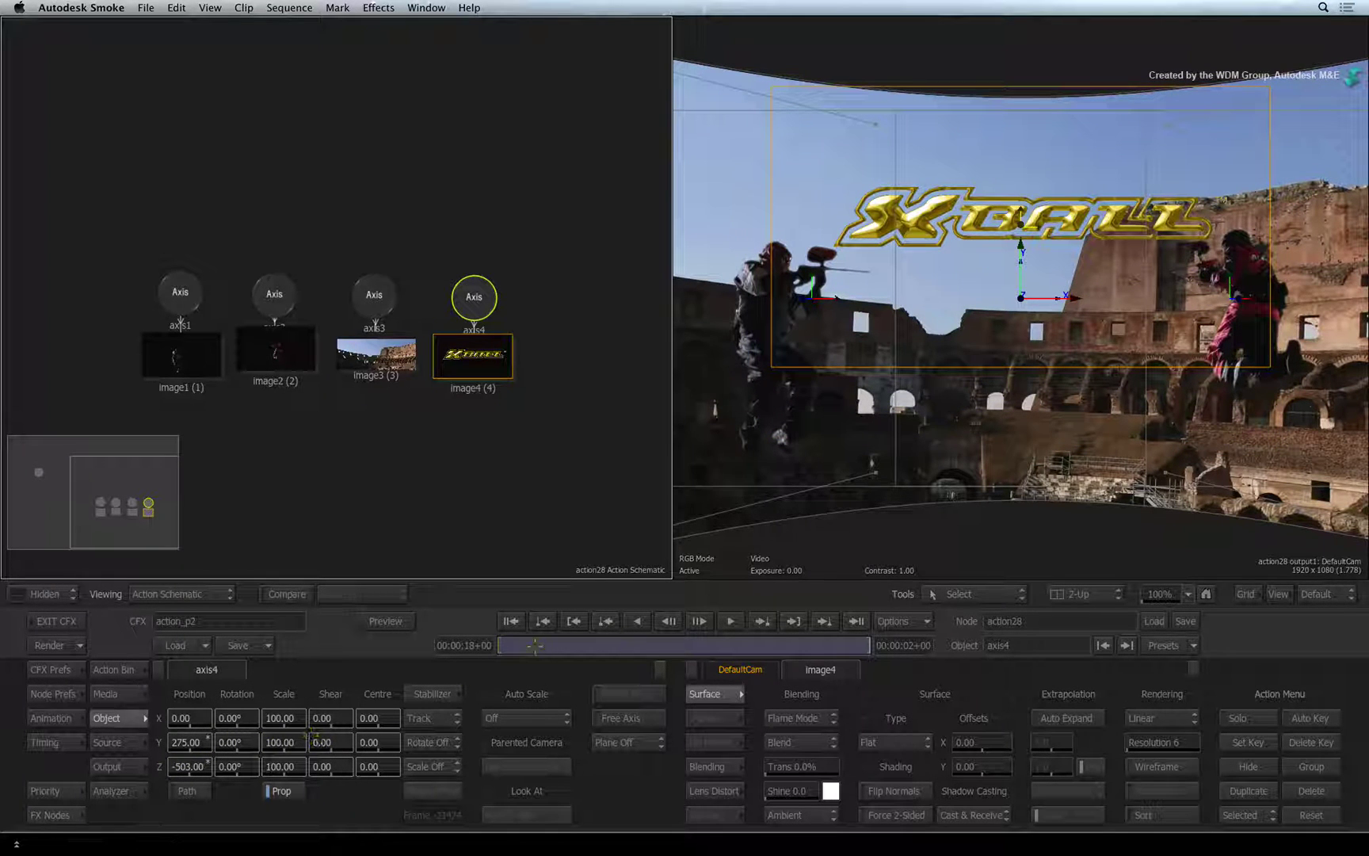
mouse_move(531, 642)
left_mouse_down()
mouse_move(750, 649)
mouse_move(588, 647)
mouse_move(346, 681)
left_mouse_up()
left_click_drag(281, 718, 287, 716)
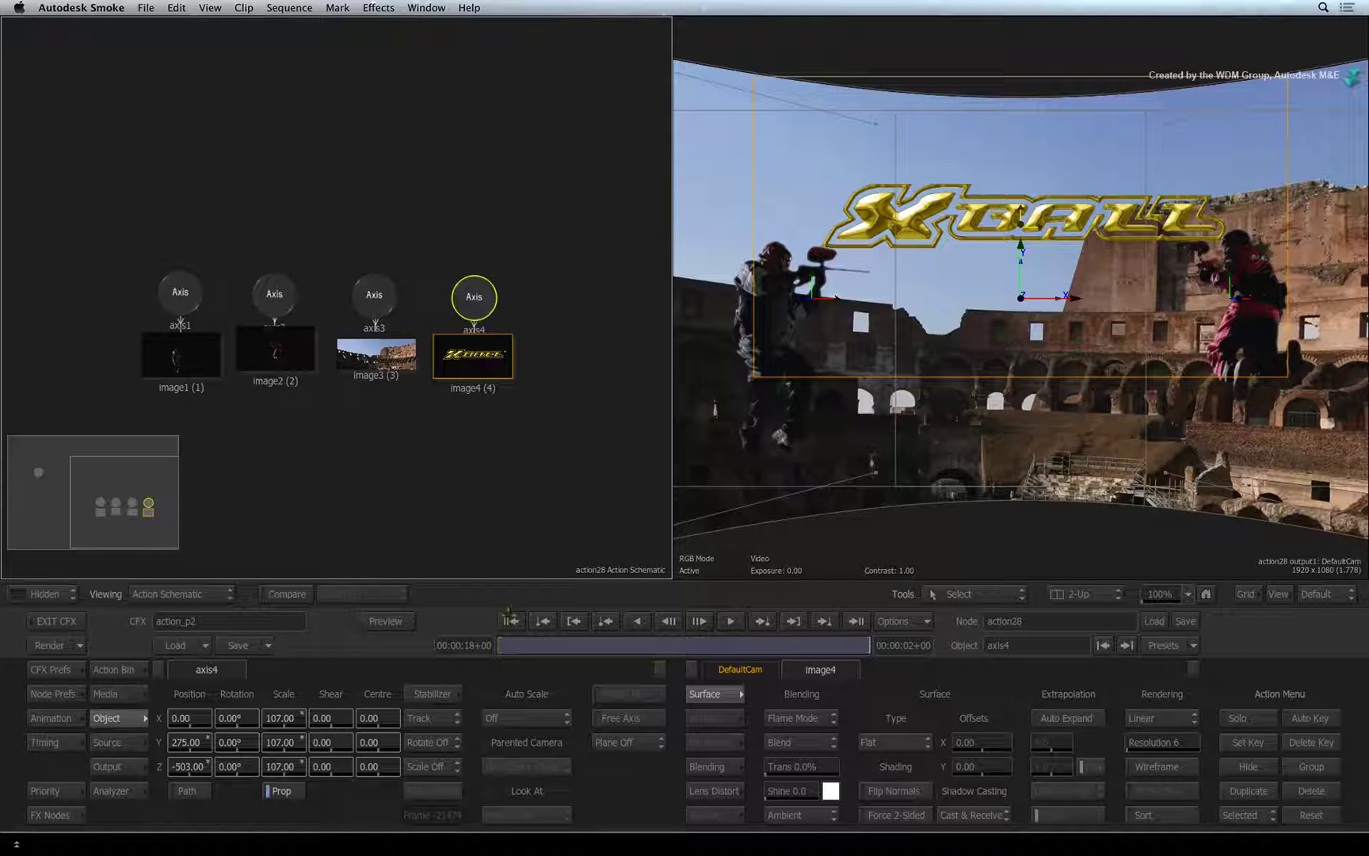
Drag the Import node from the Action node bin to open the Import browser on models/3DS
left_click(136, 670)
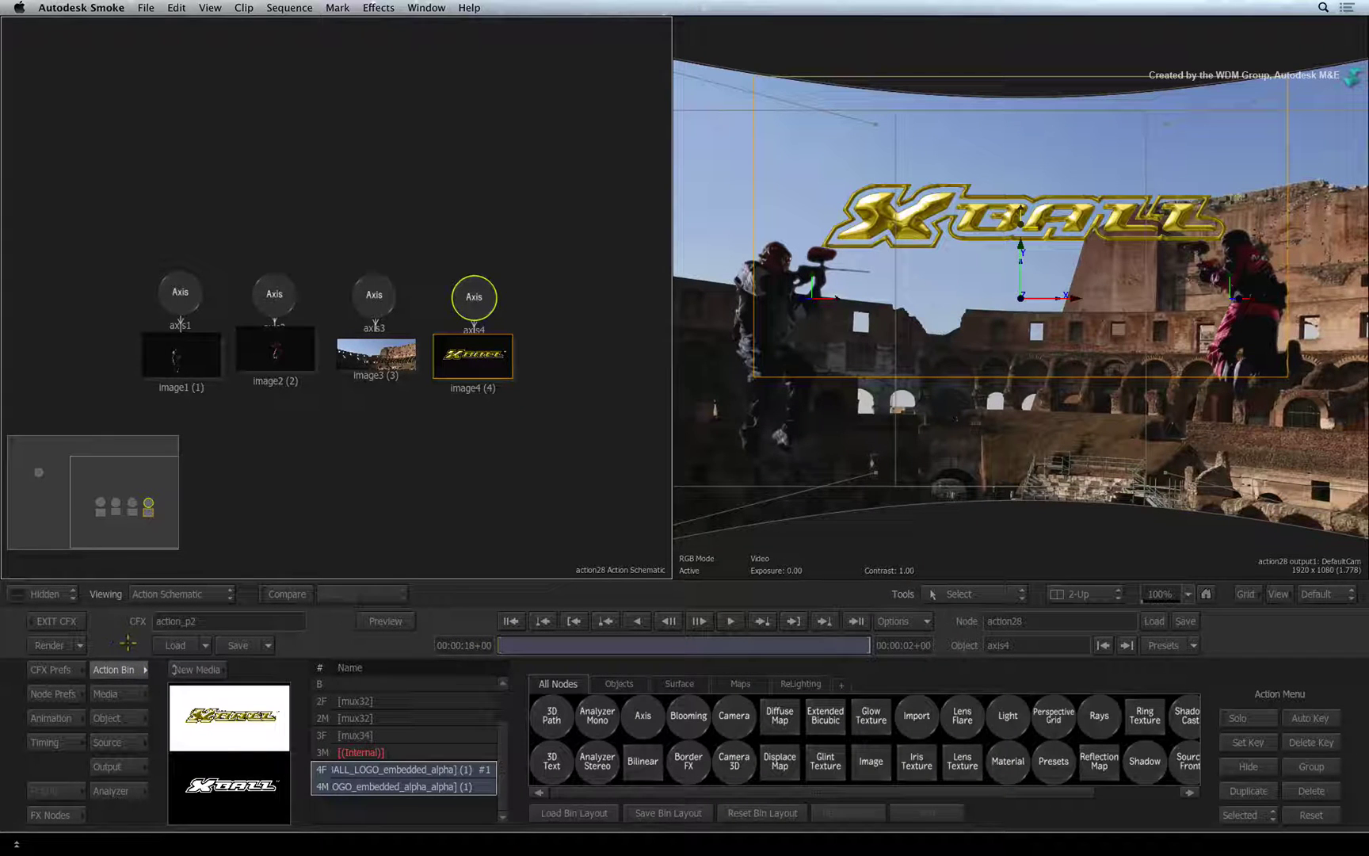
scroll(735, 781, "right", 5)
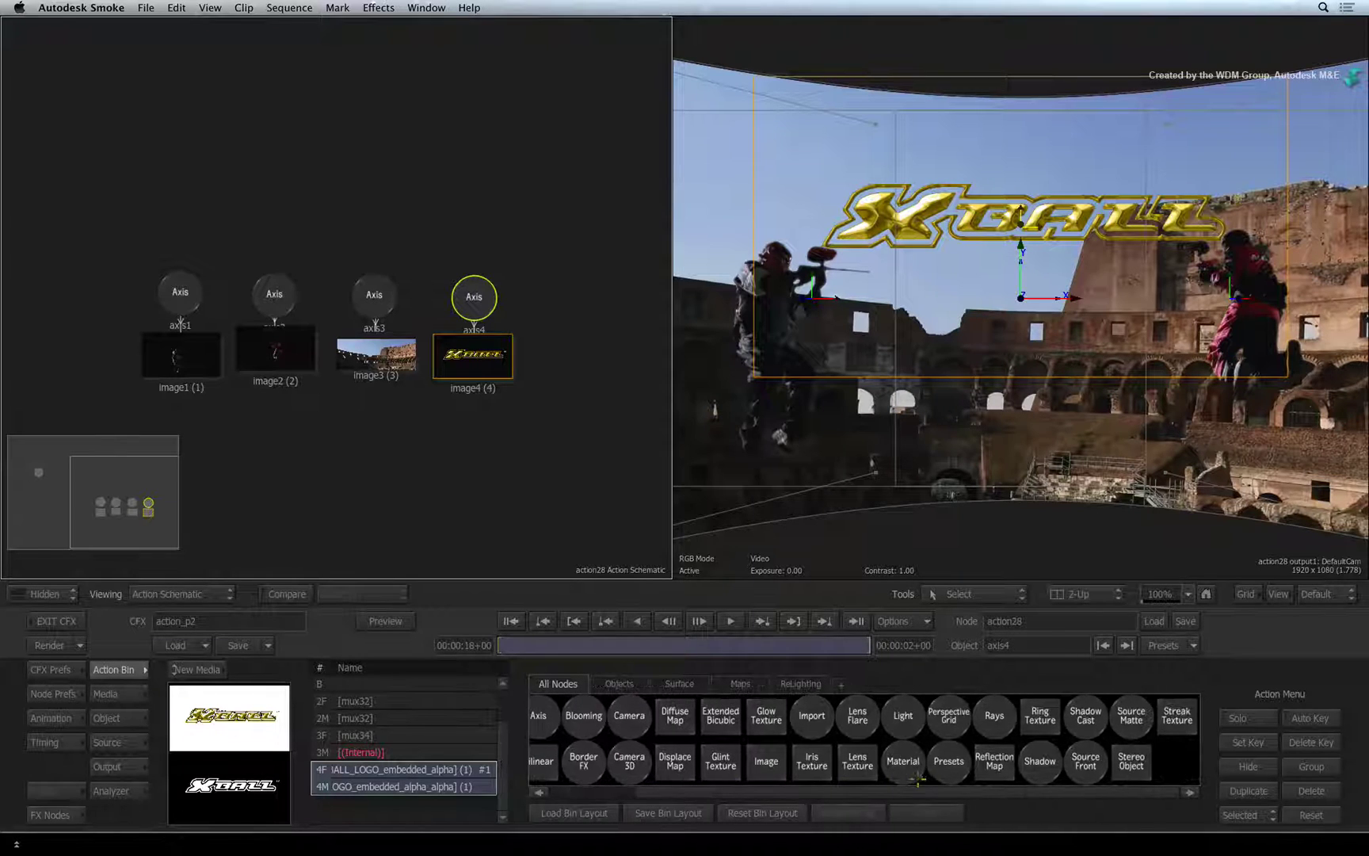
scroll(732, 786, "left", 5)
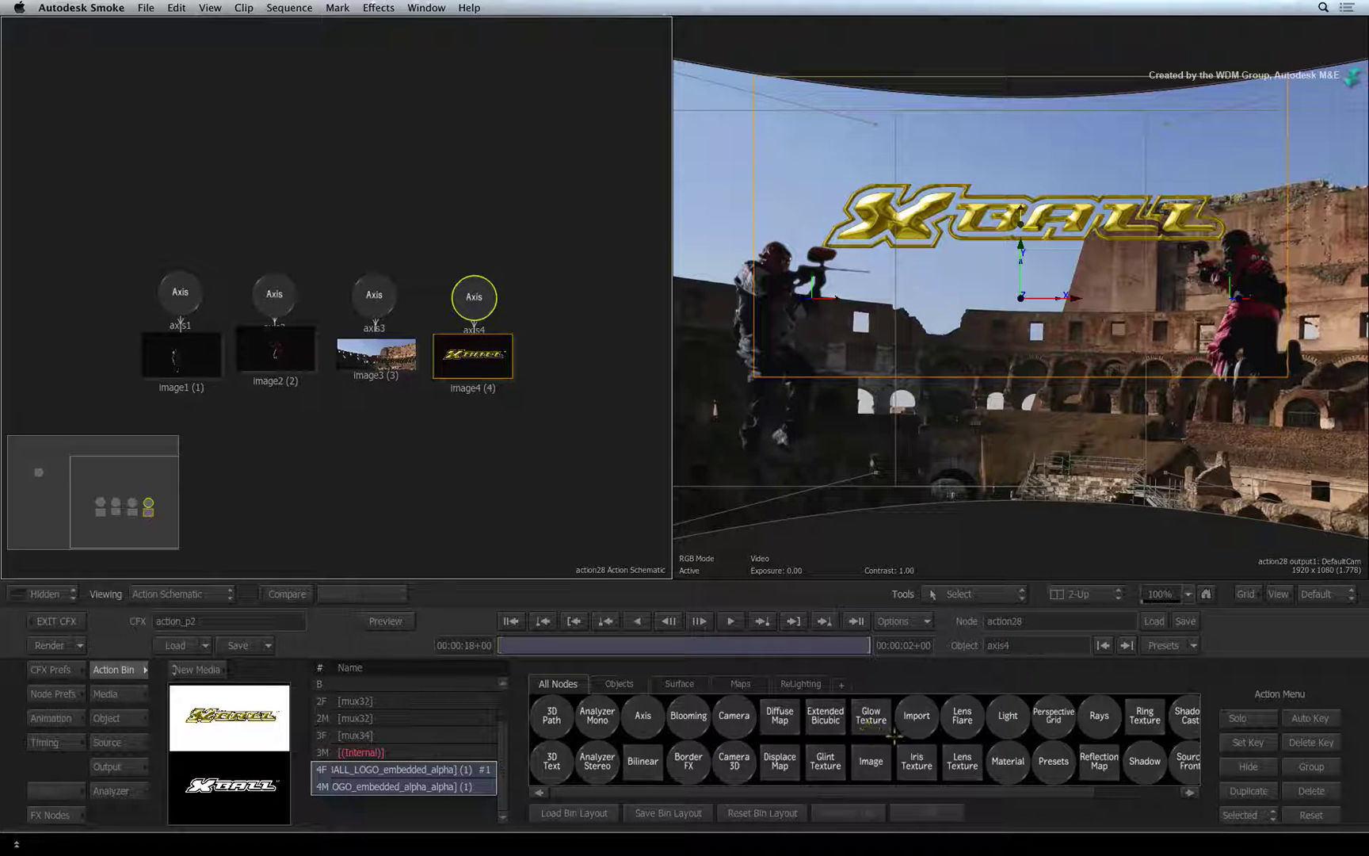
left_click_drag(915, 722, 909, 697)
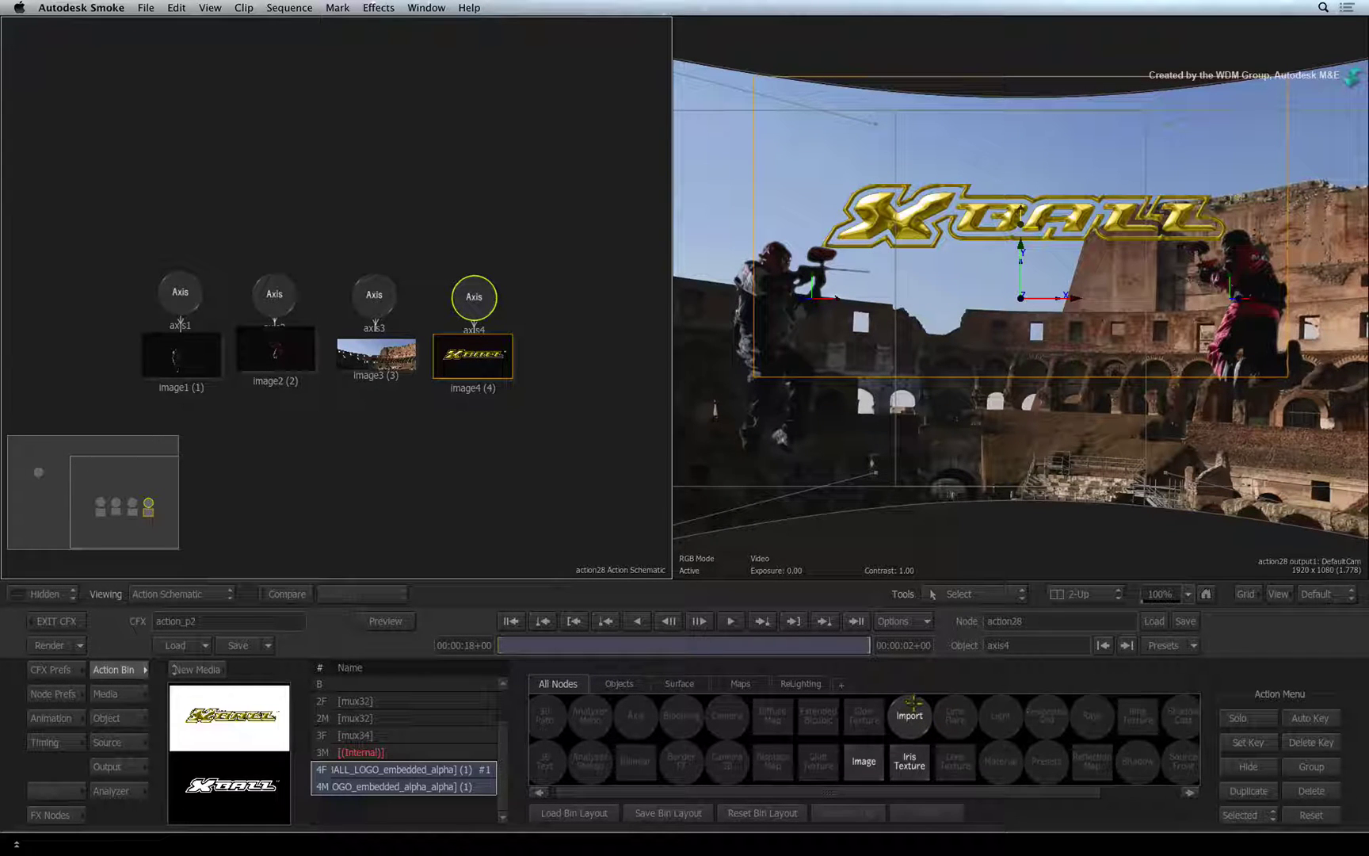
left_click(915, 713)
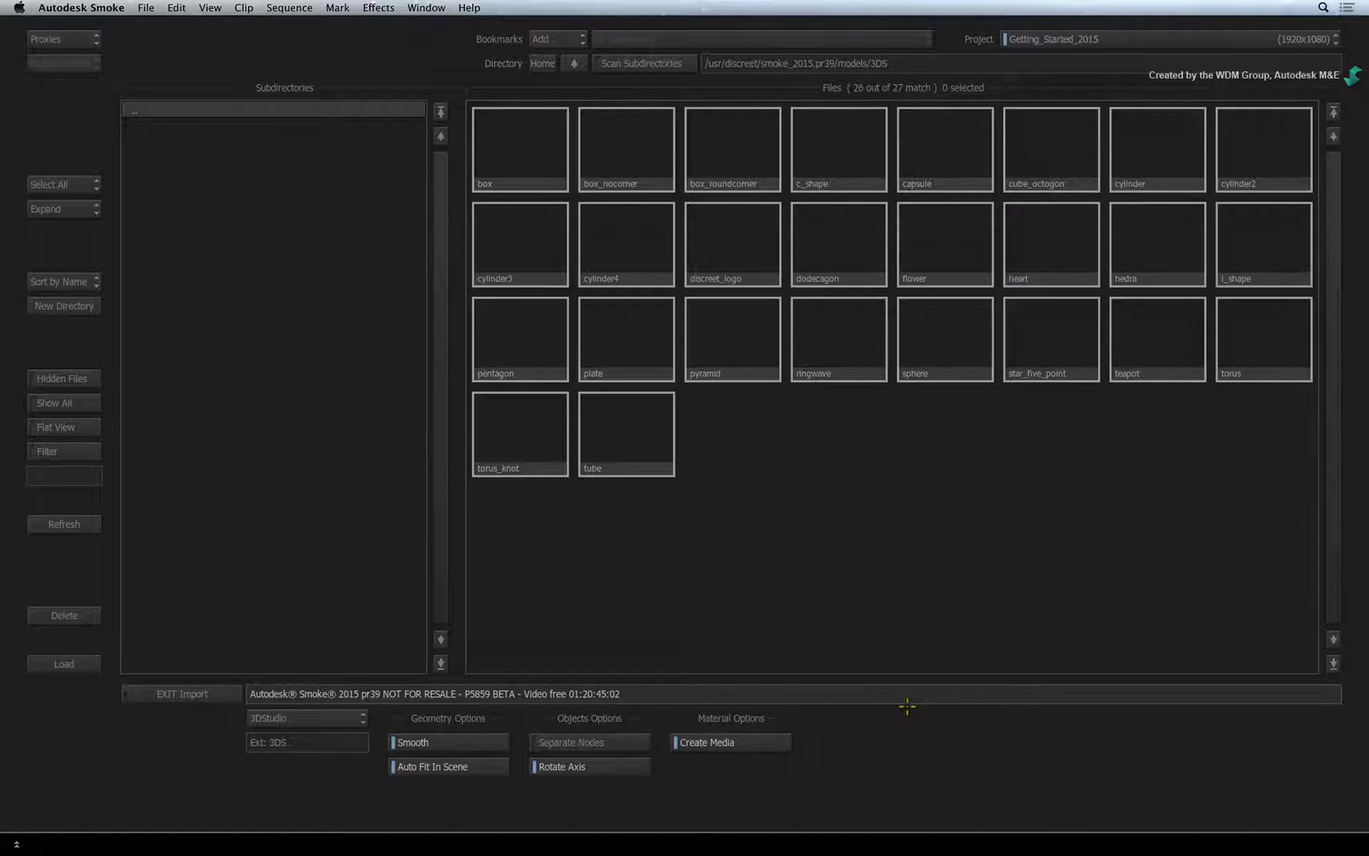
Import this_weeks_team as a Photoshop file from MEDIA_STORE/Getting Started/004_Xball Gladiator/Extra Elements
left_click(354, 717)
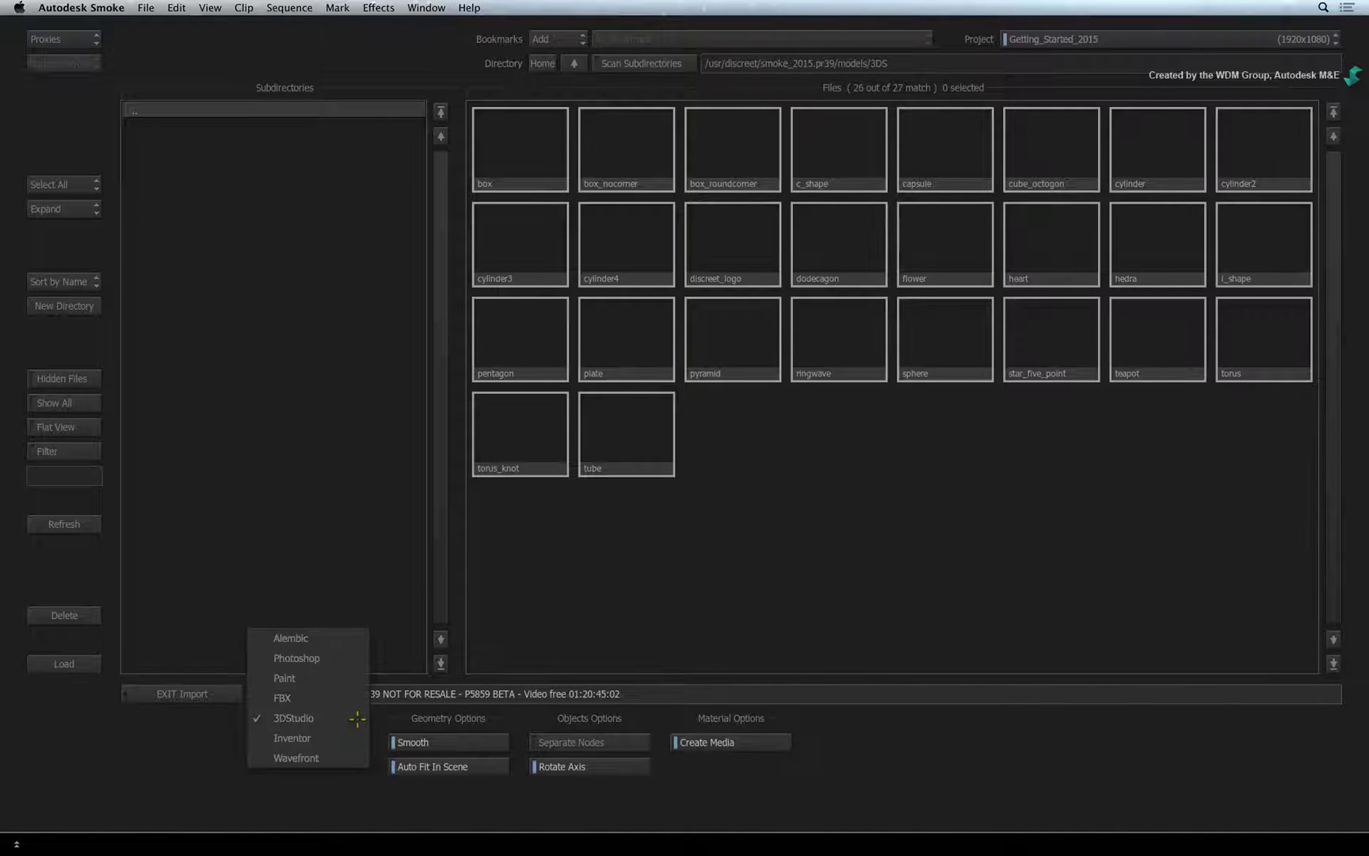
left_click(342, 659)
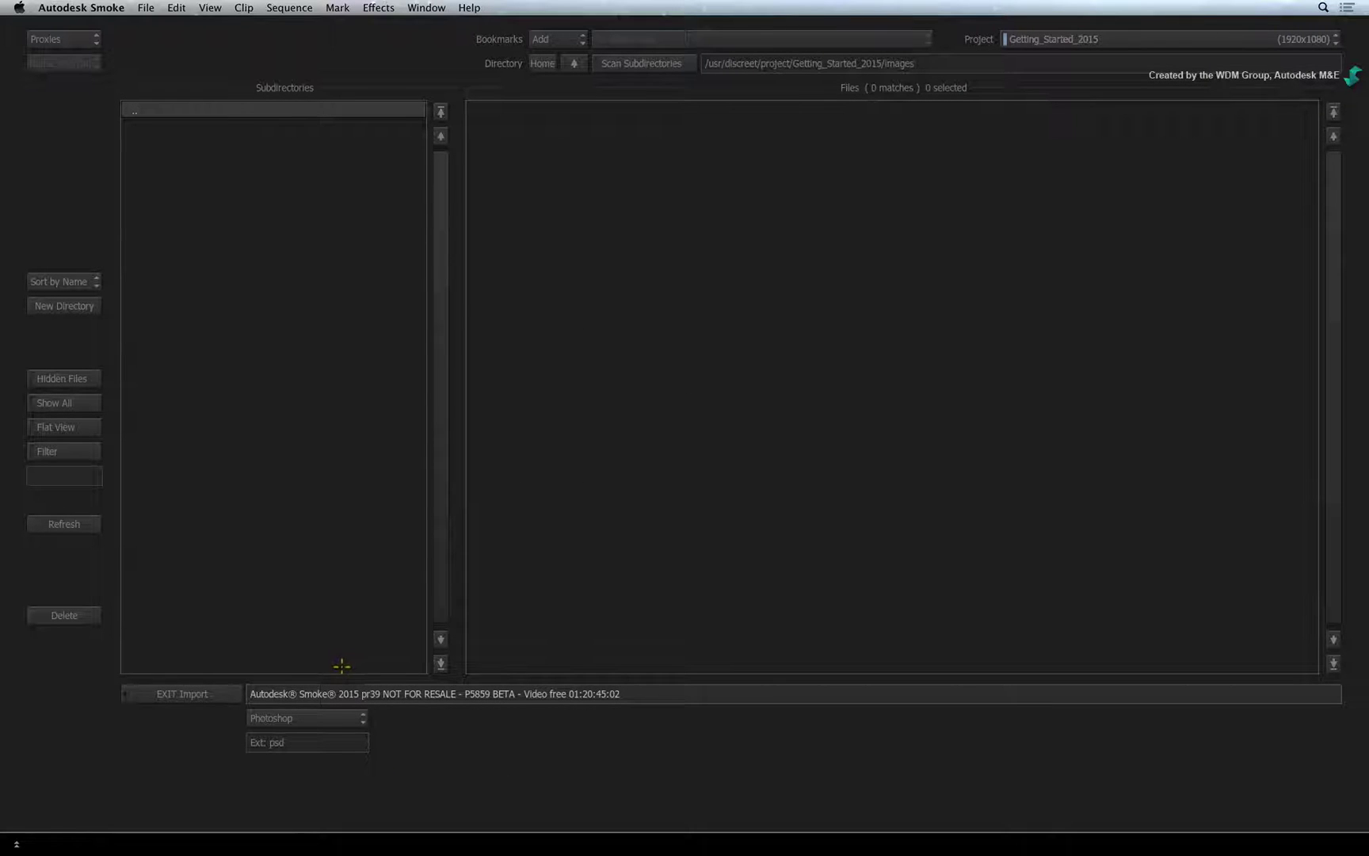
left_click(573, 65)
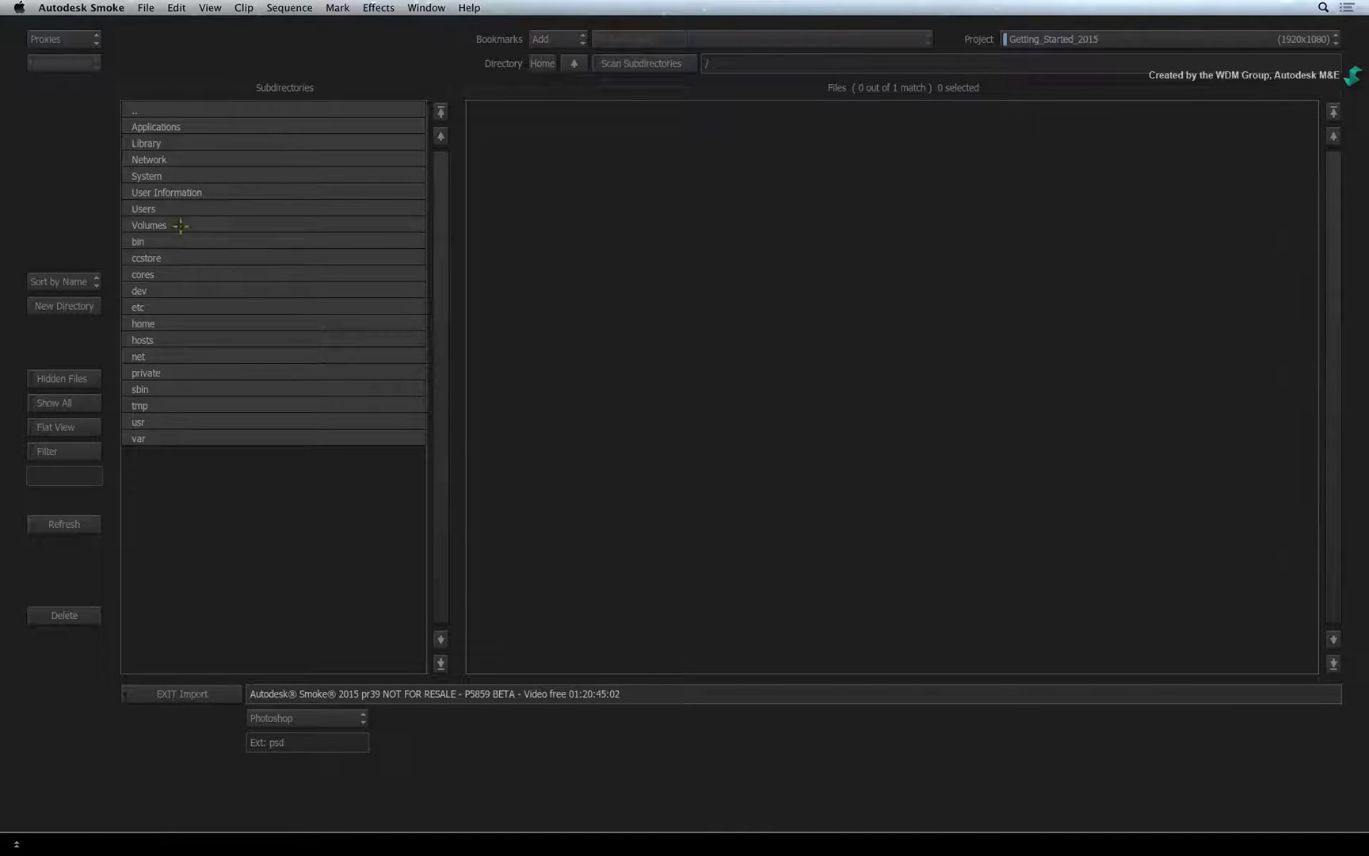
left_click(183, 226)
left_click(194, 129)
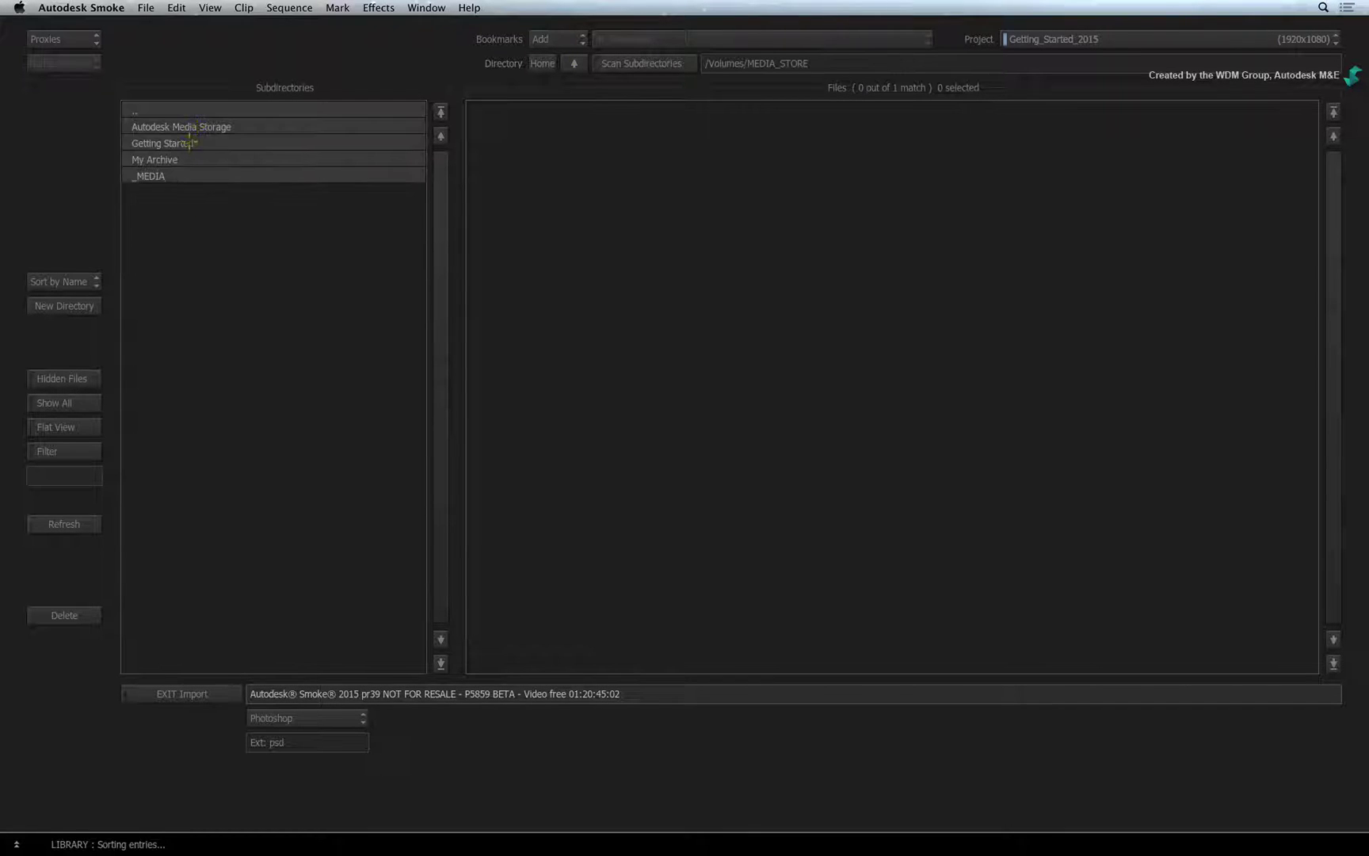
left_click(187, 144)
left_click(188, 175)
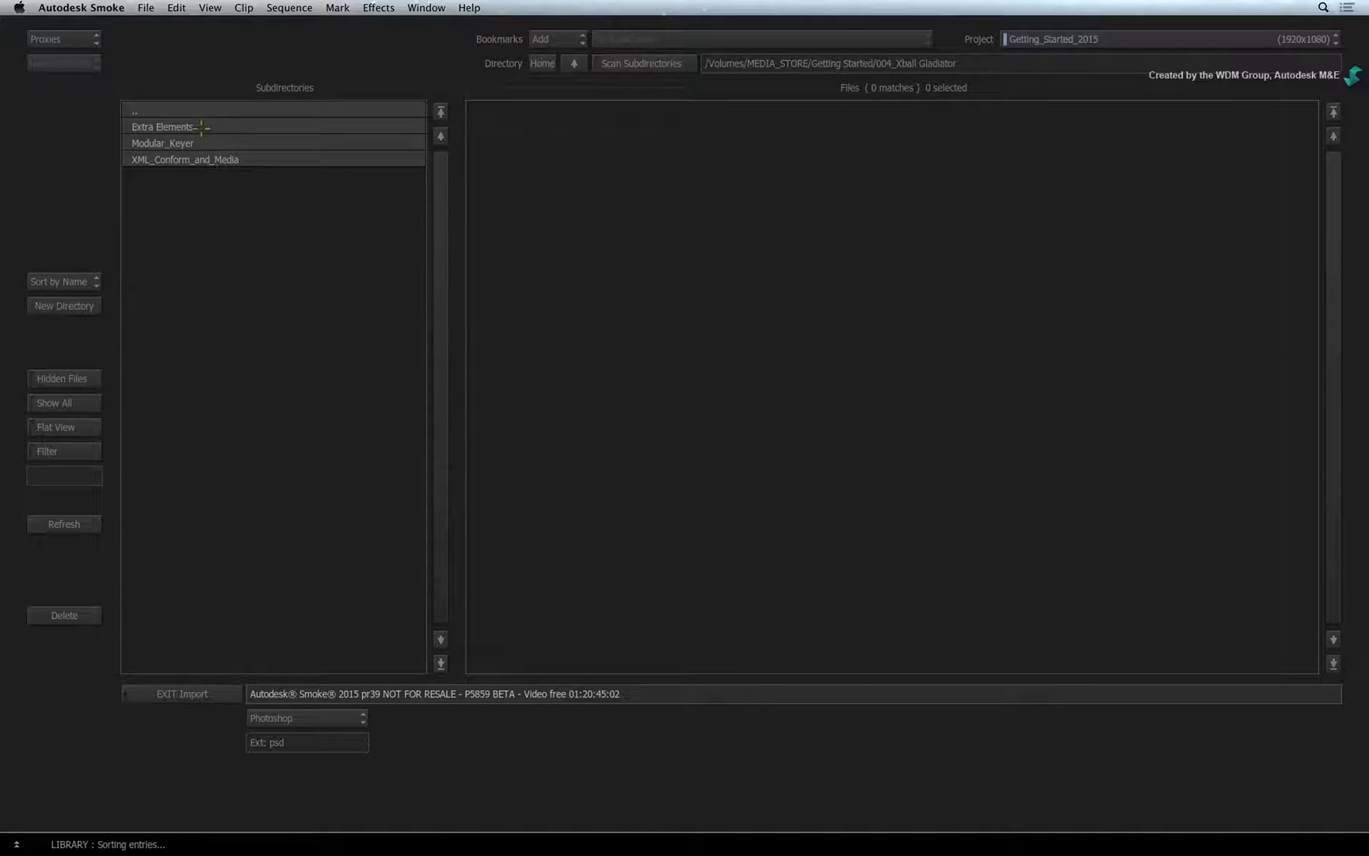
left_click(208, 129)
left_click(515, 168)
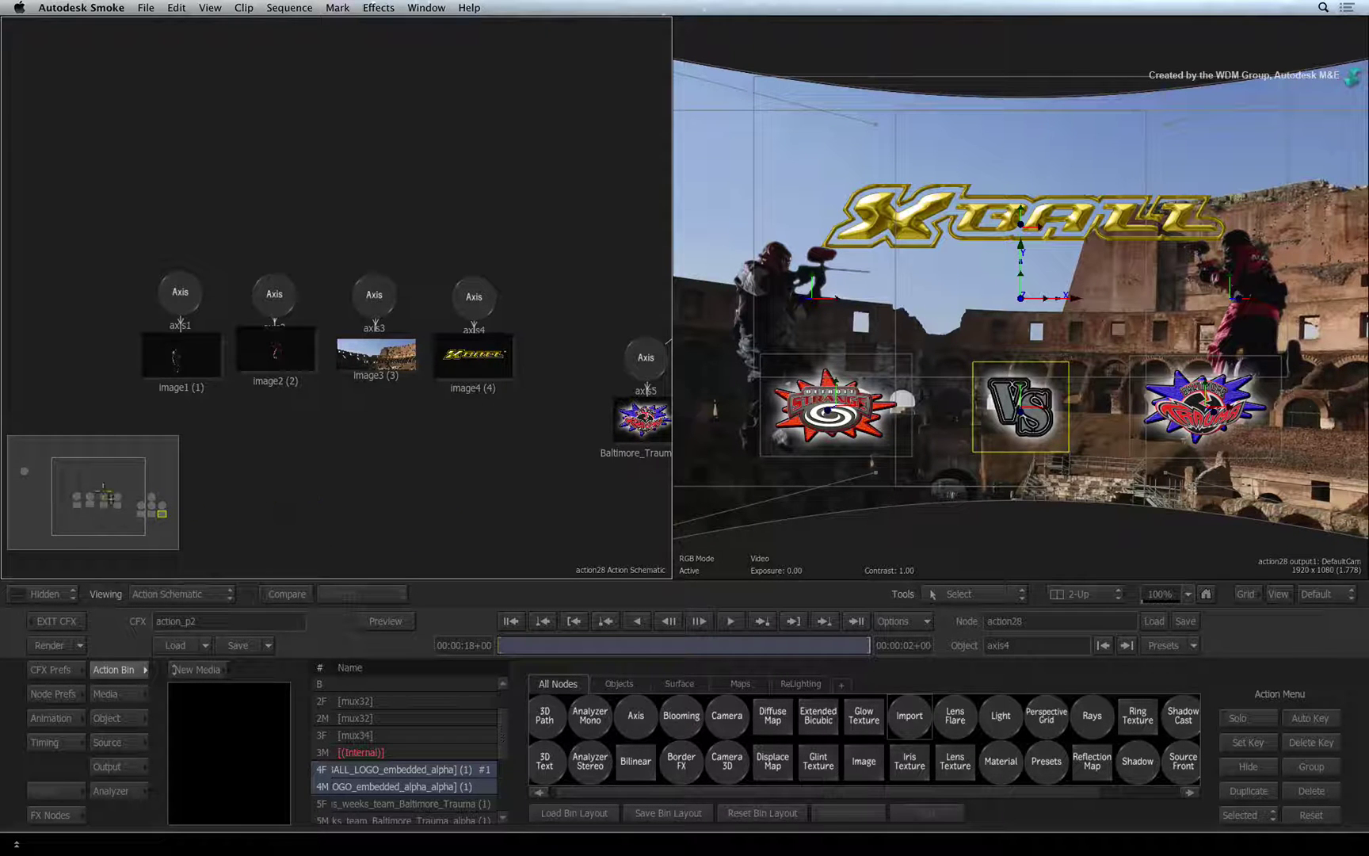
Pan the schematic left to reveal the this_weeks_team axis and its axis5–axis7 children
left_click_drag(88, 493, 137, 495)
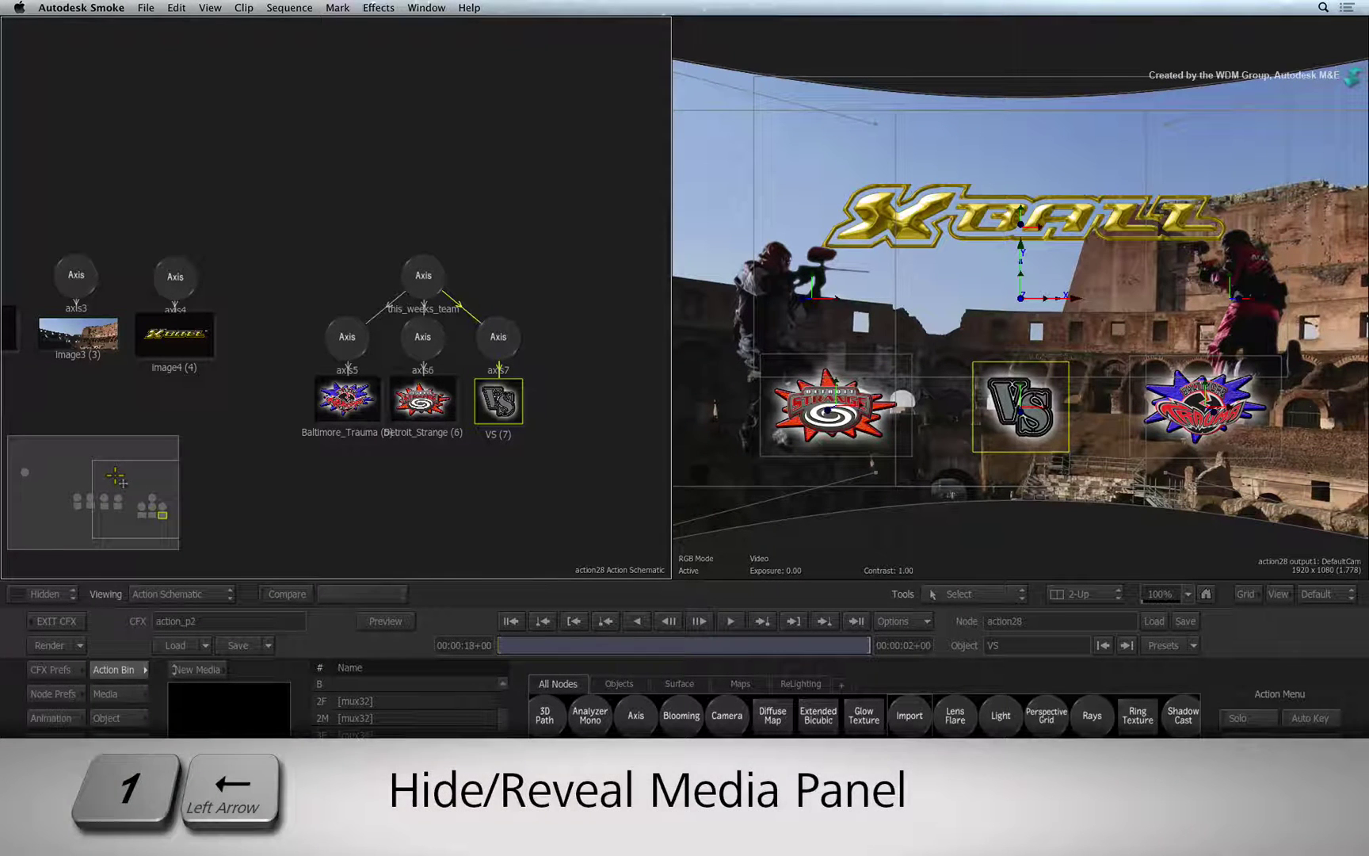
Show the Media panel and copy this_weeks_team_VS and this_weeks_team_VS_alpha into Getting Started
key("1+Left")
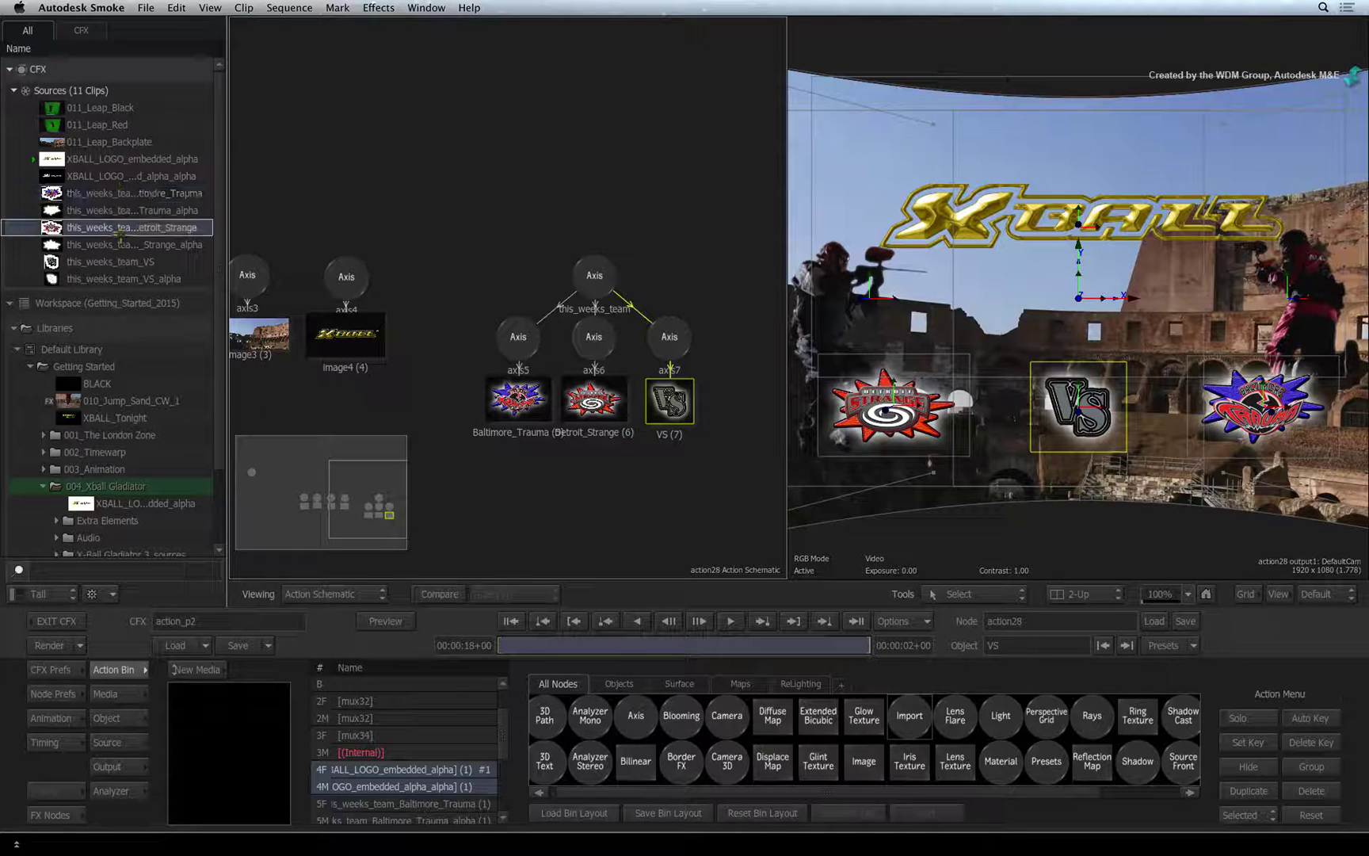
left_click(119, 279)
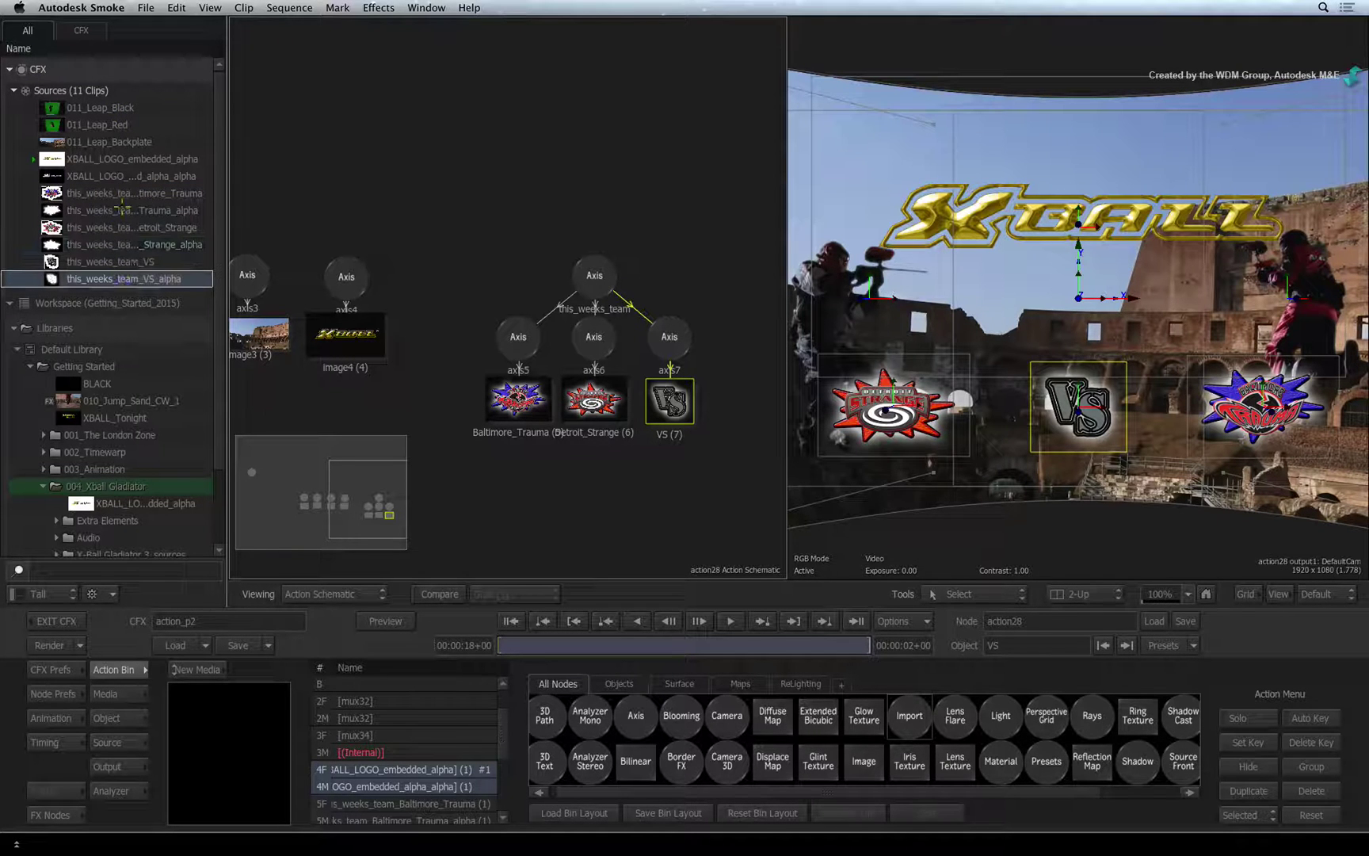
left_click_drag(108, 142, 99, 109)
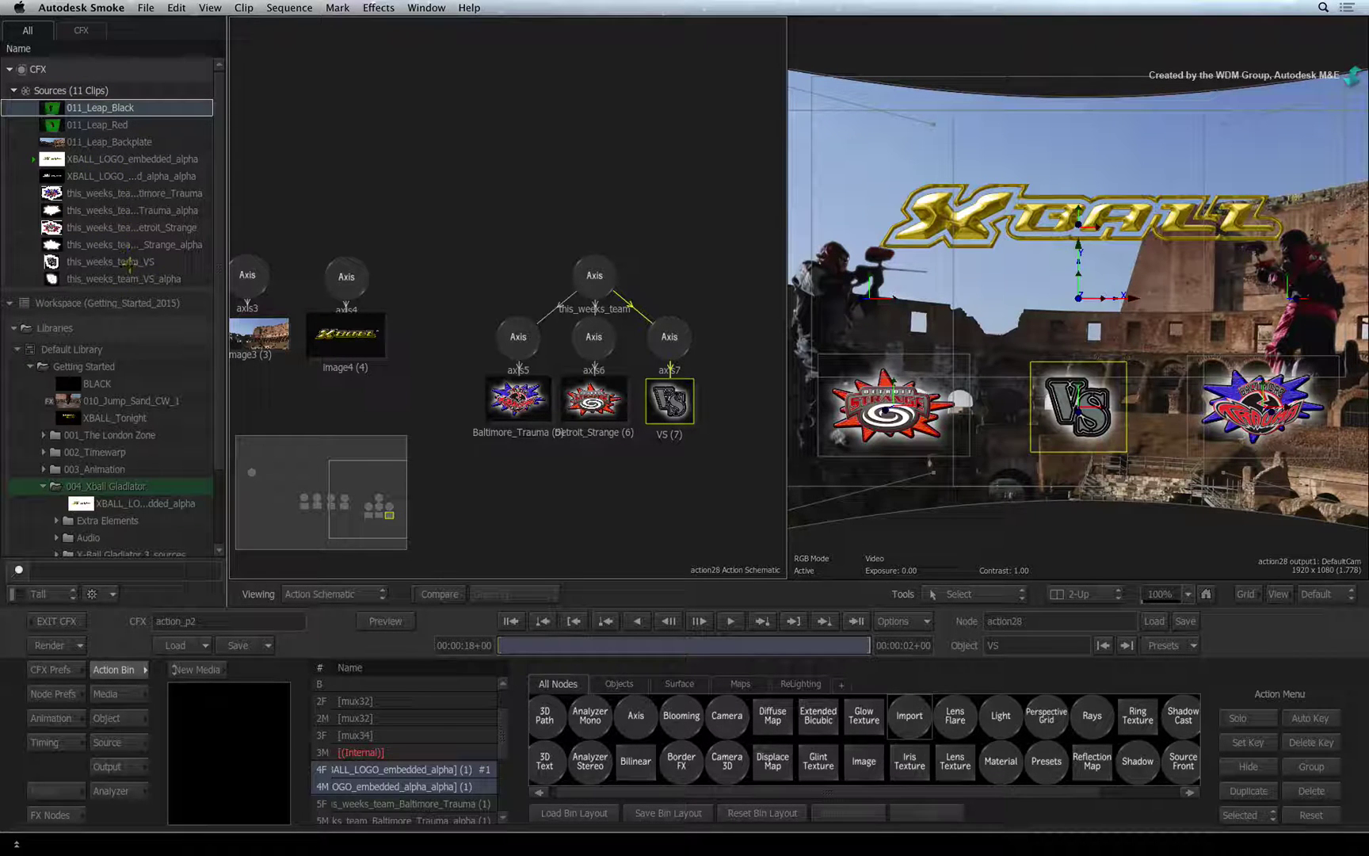
left_click(126, 264)
left_click(126, 279, "shift")
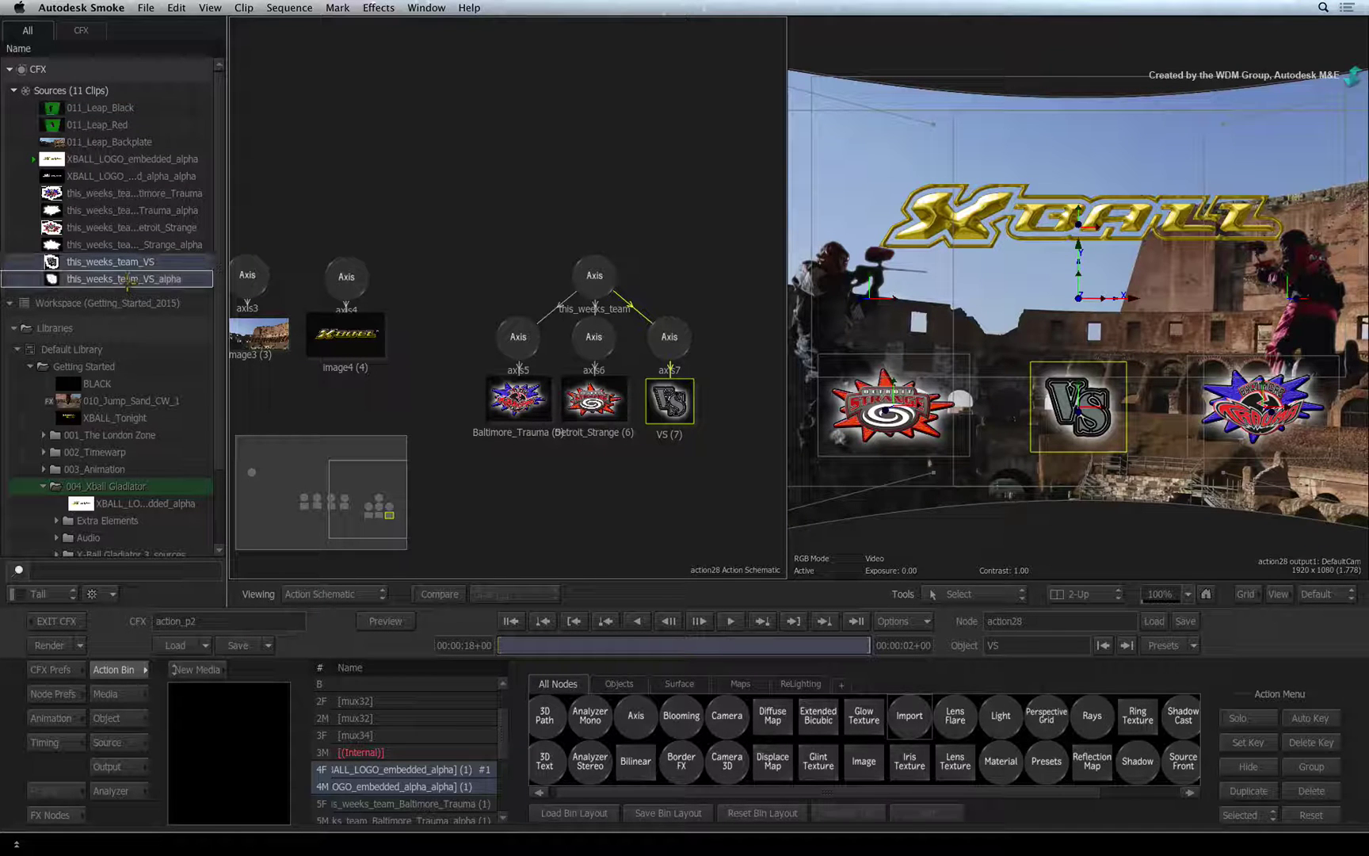
left_click_drag(127, 274, 82, 364)
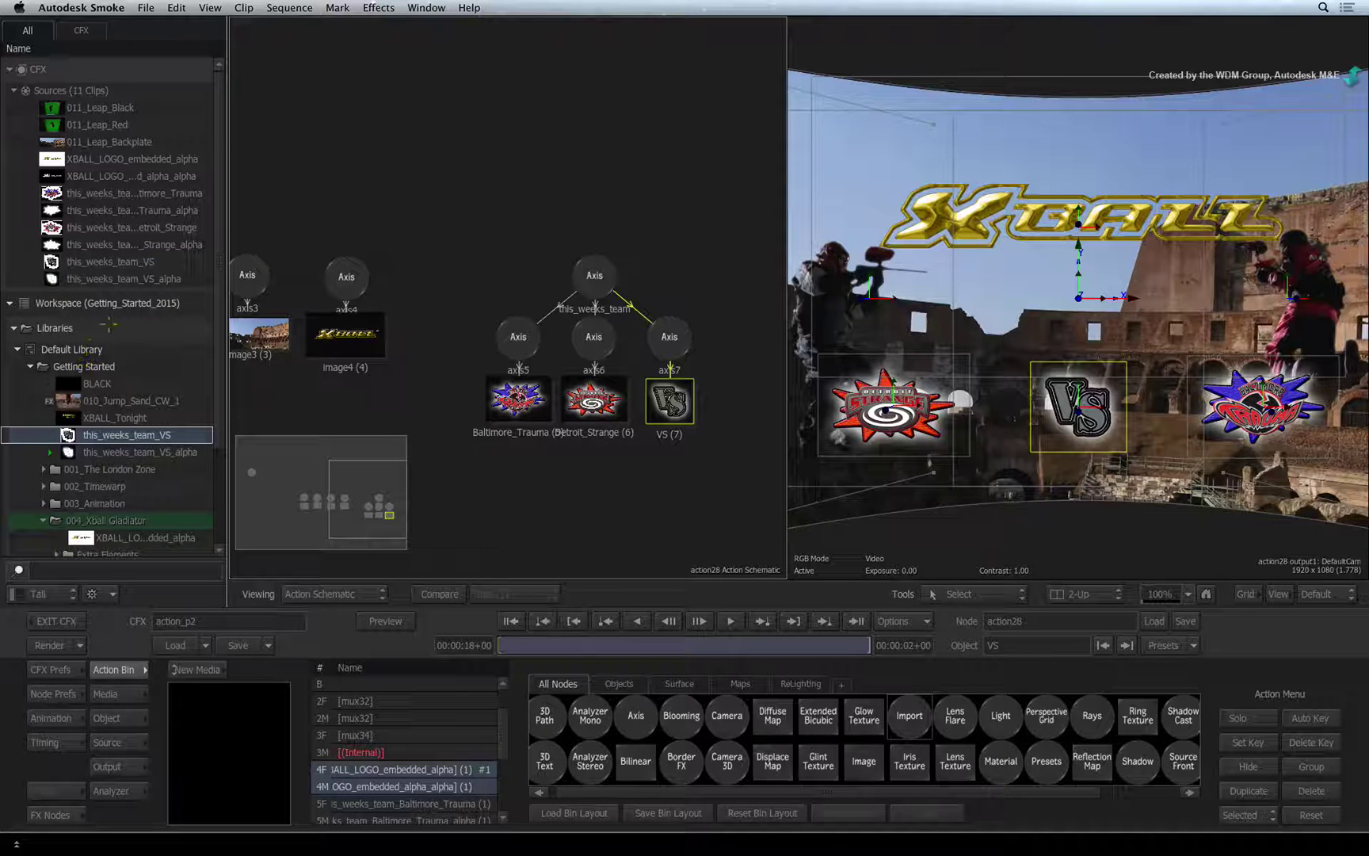
left_click(109, 278)
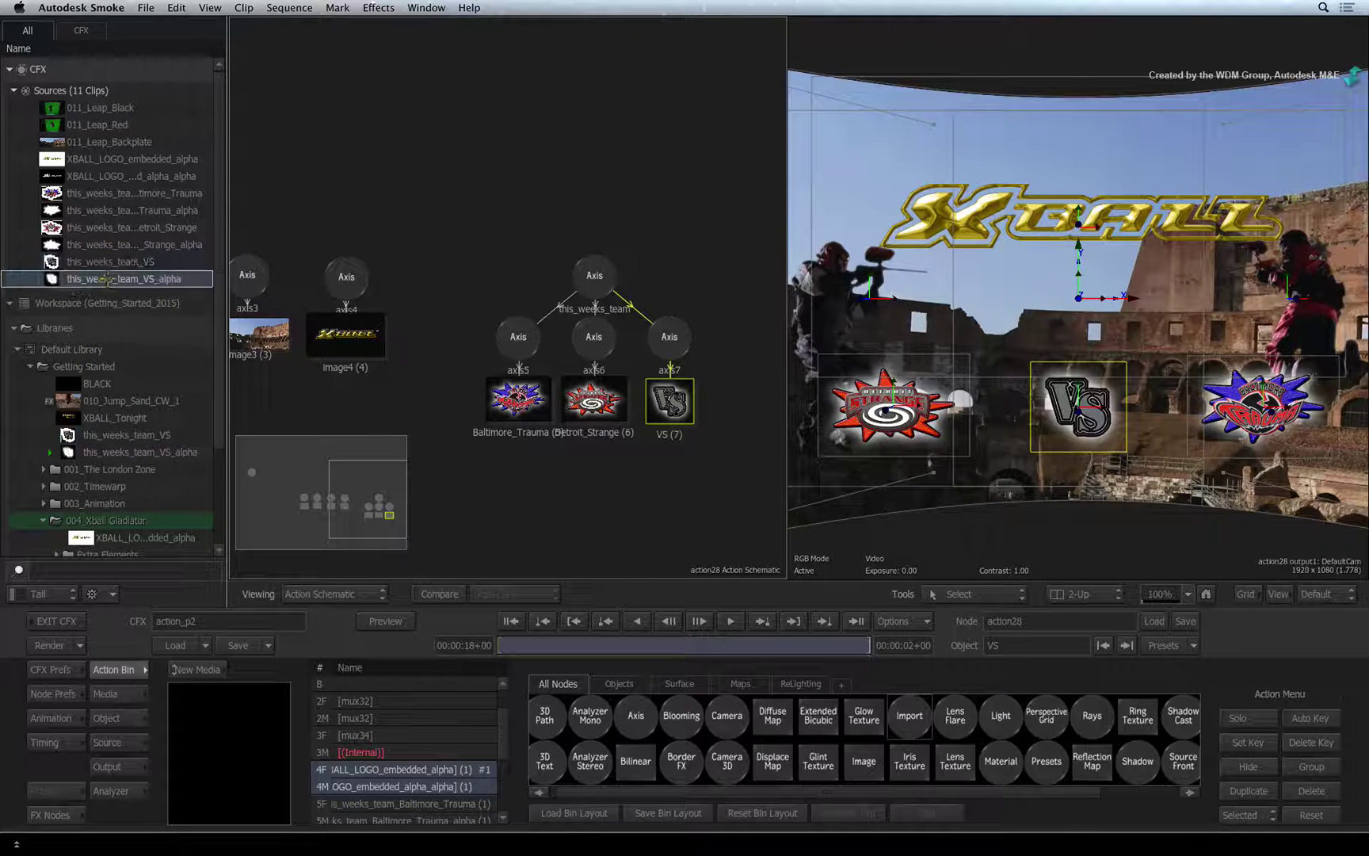
left_click(68, 90)
left_click(82, 70)
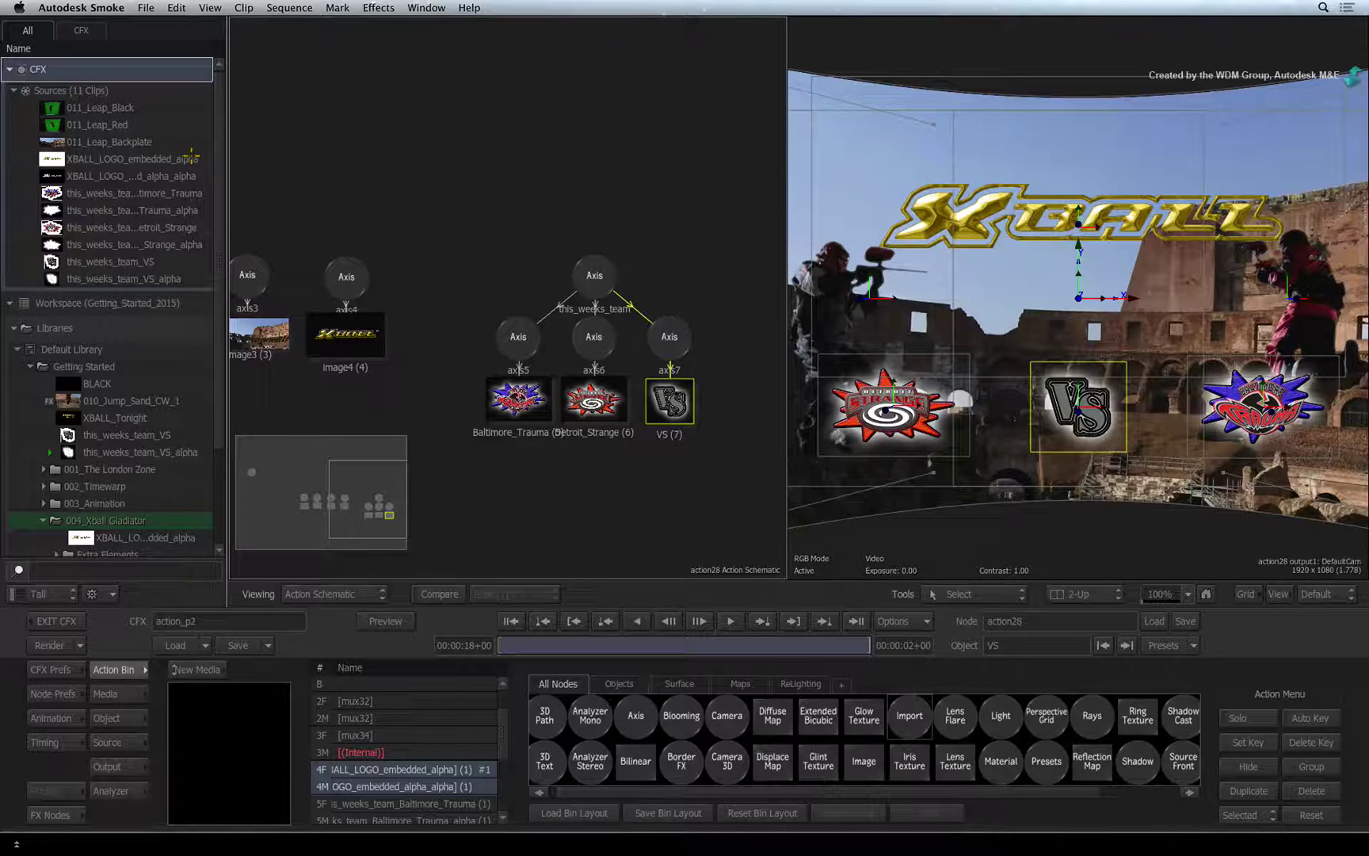
Hide the media library and move the this_weeks_team axis above the Baltimore_Trauma, Detroit_Strange and VS axes
key("ctrl+Tab")
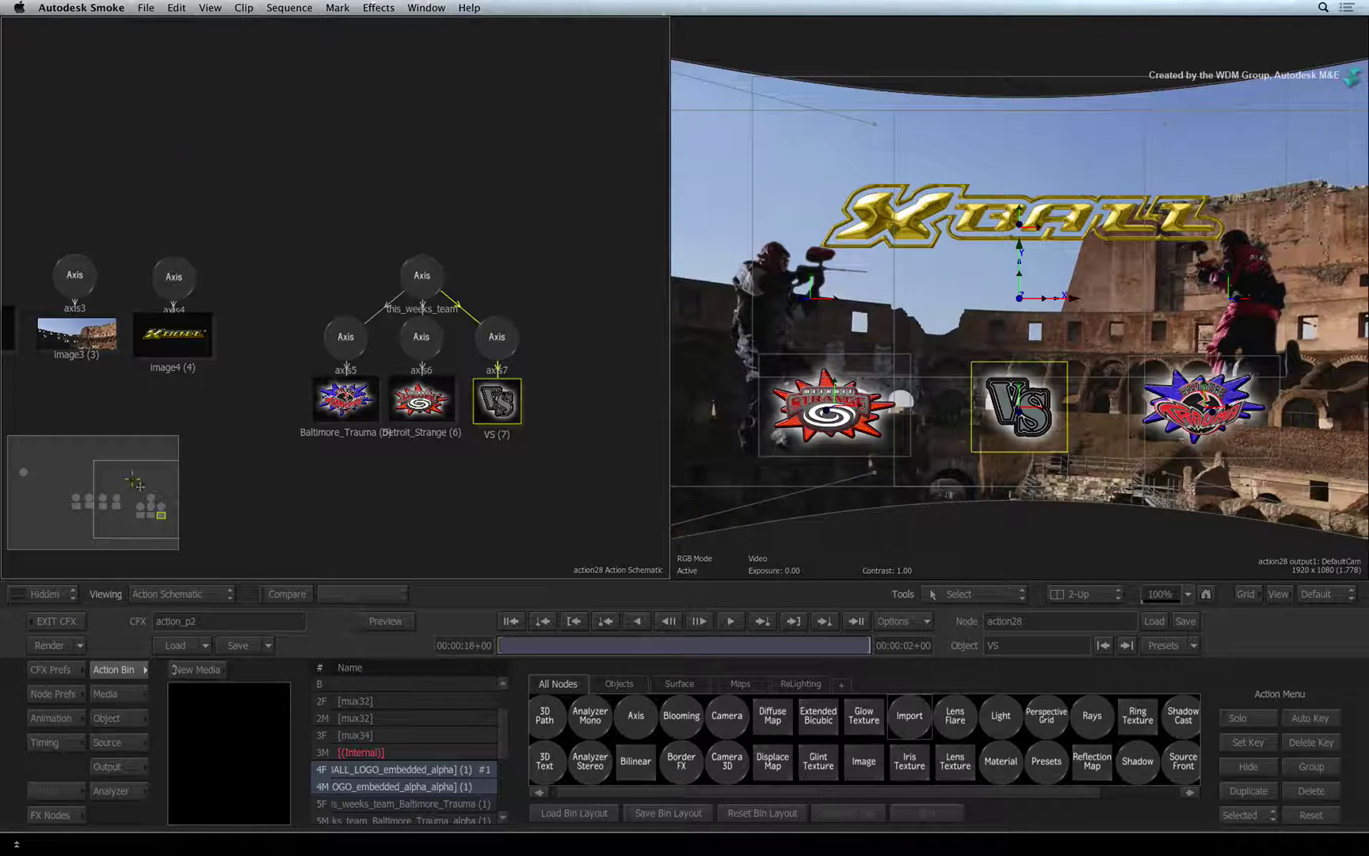
mouse_move(143, 484)
left_mouse_down()
mouse_move(168, 488)
mouse_move(160, 480)
left_mouse_up()
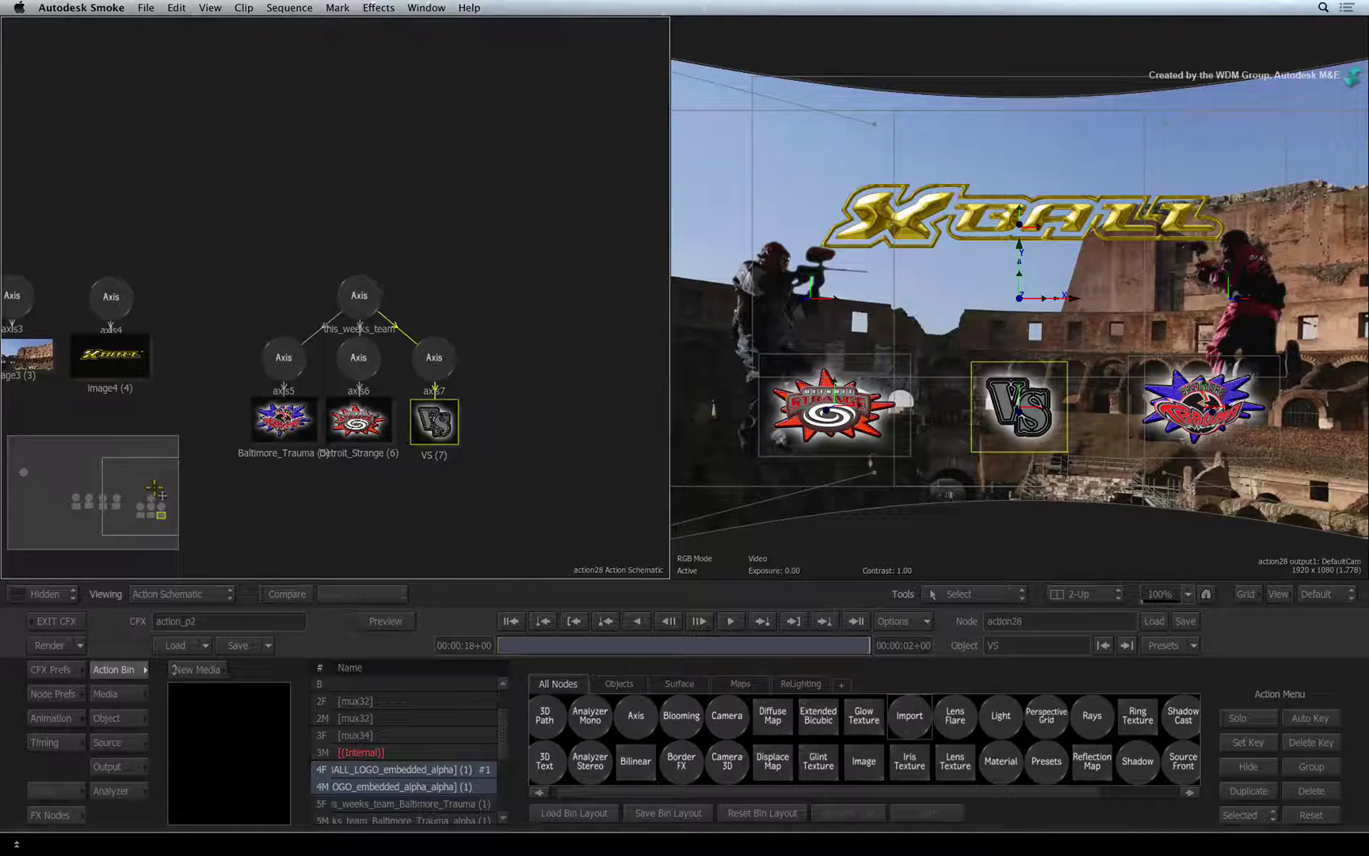
left_click(361, 286)
left_click_drag(361, 287, 359, 188)
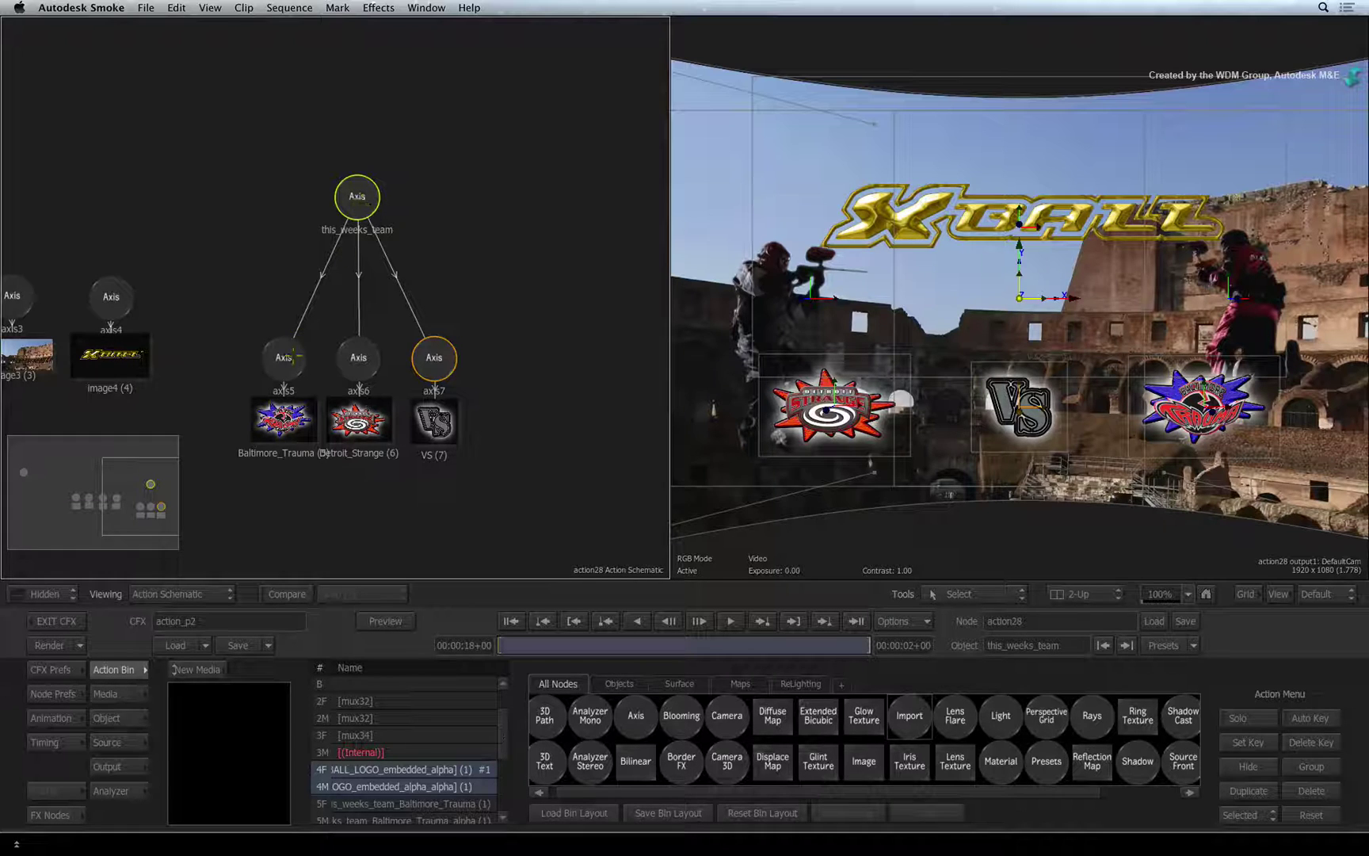
left_click(287, 363)
left_click(358, 358)
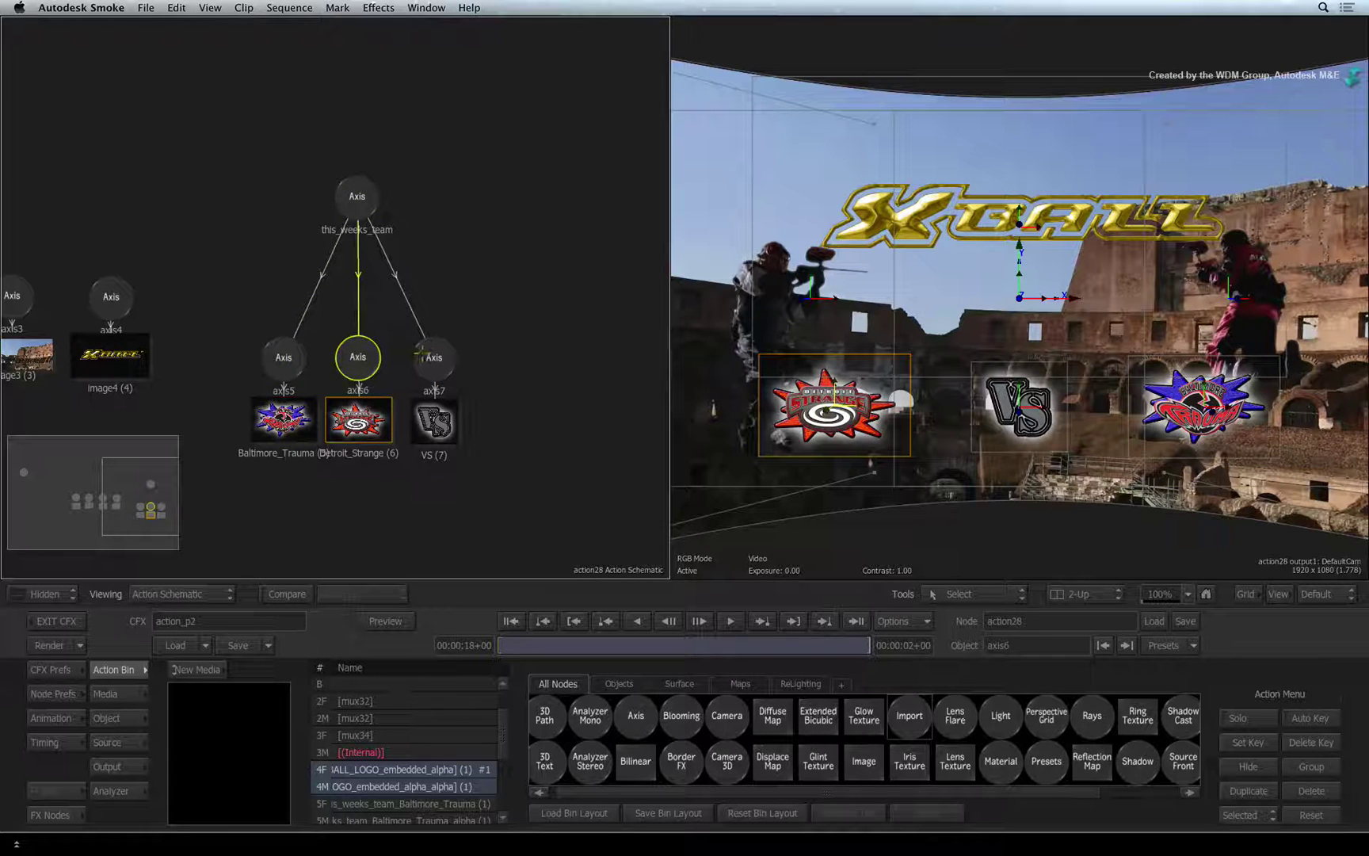
left_click(424, 350)
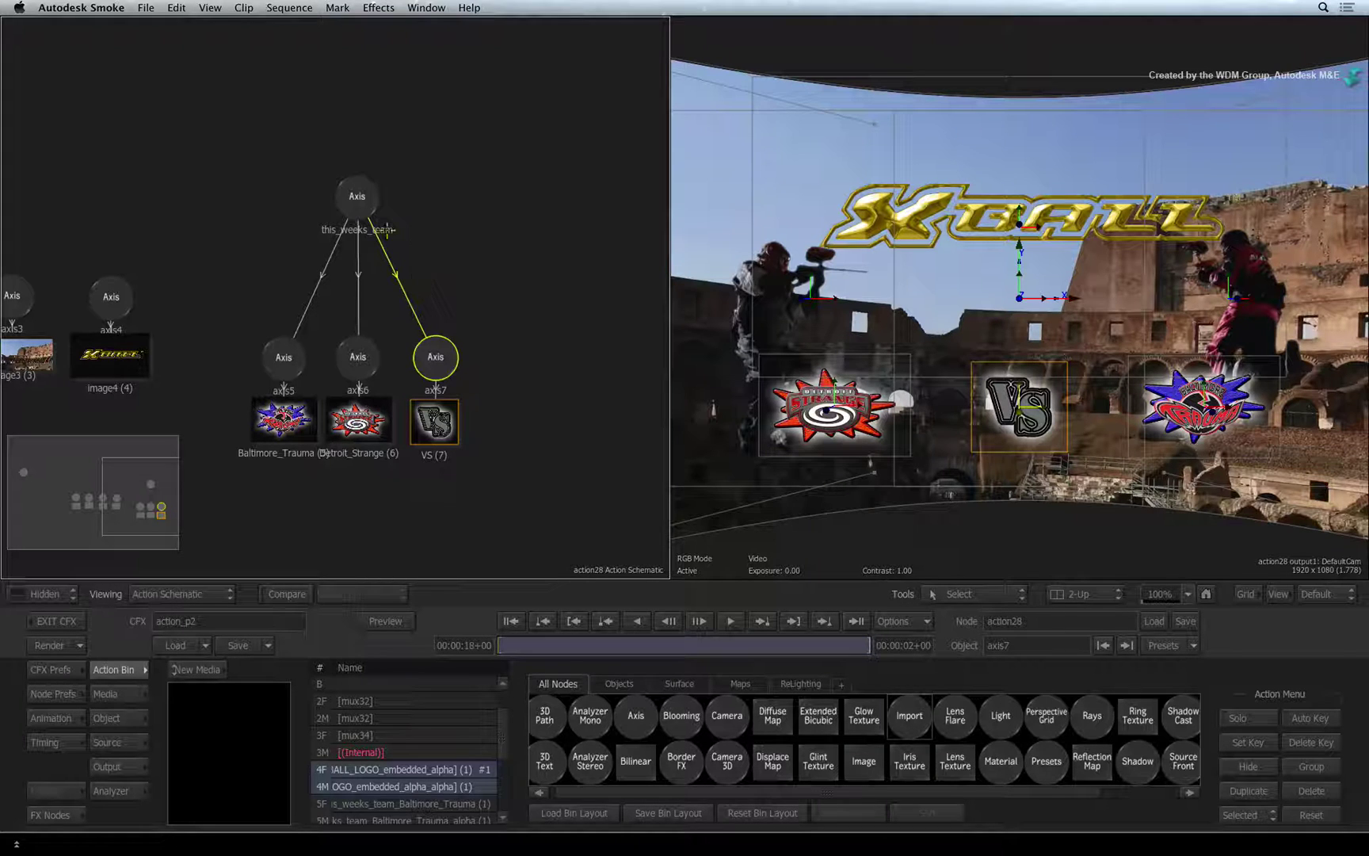
Set the this_weeks_team axis Z position to 22.05, then raise the VS logo's axis7
left_click(358, 191)
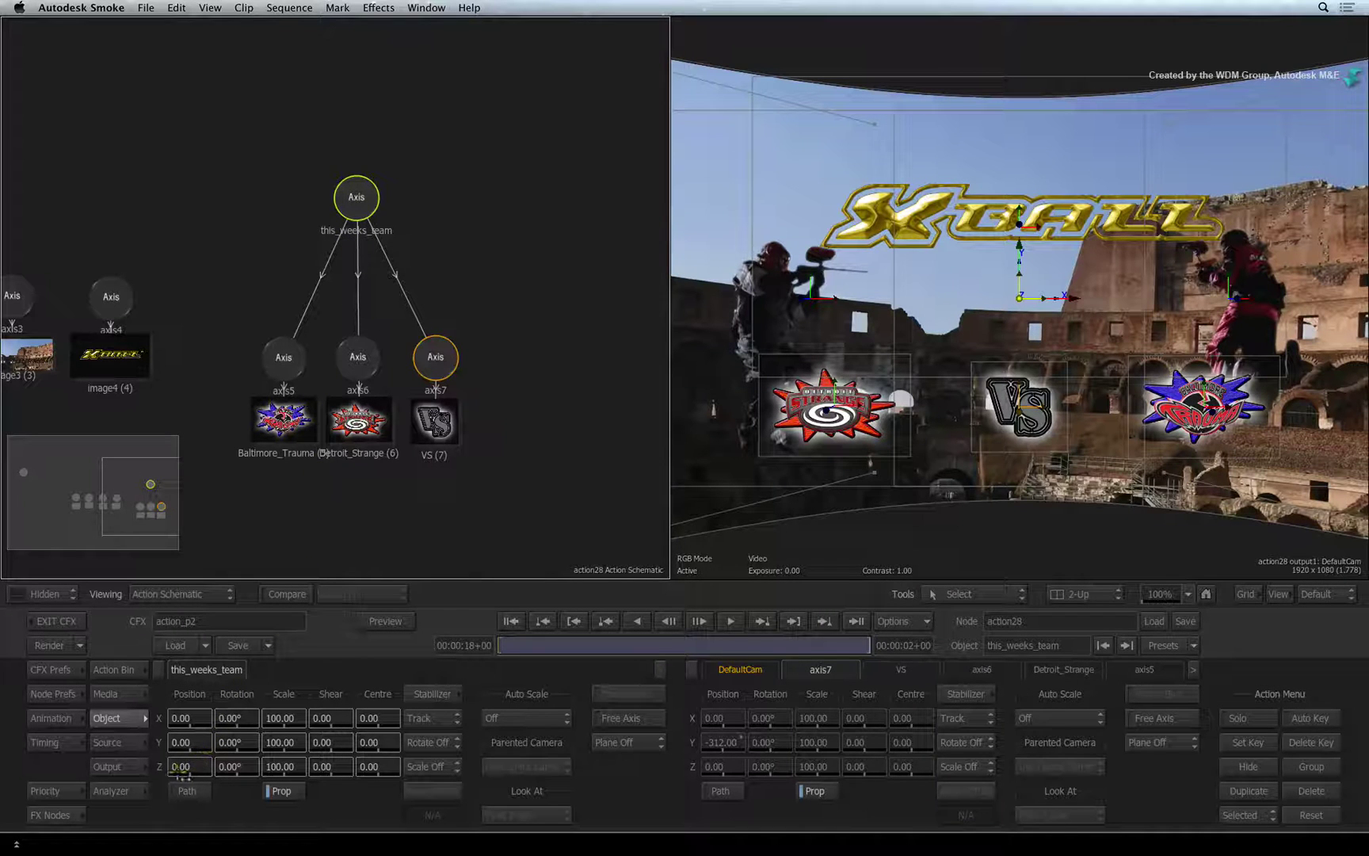
left_click_drag(189, 766, 323, 708)
left_click(436, 358)
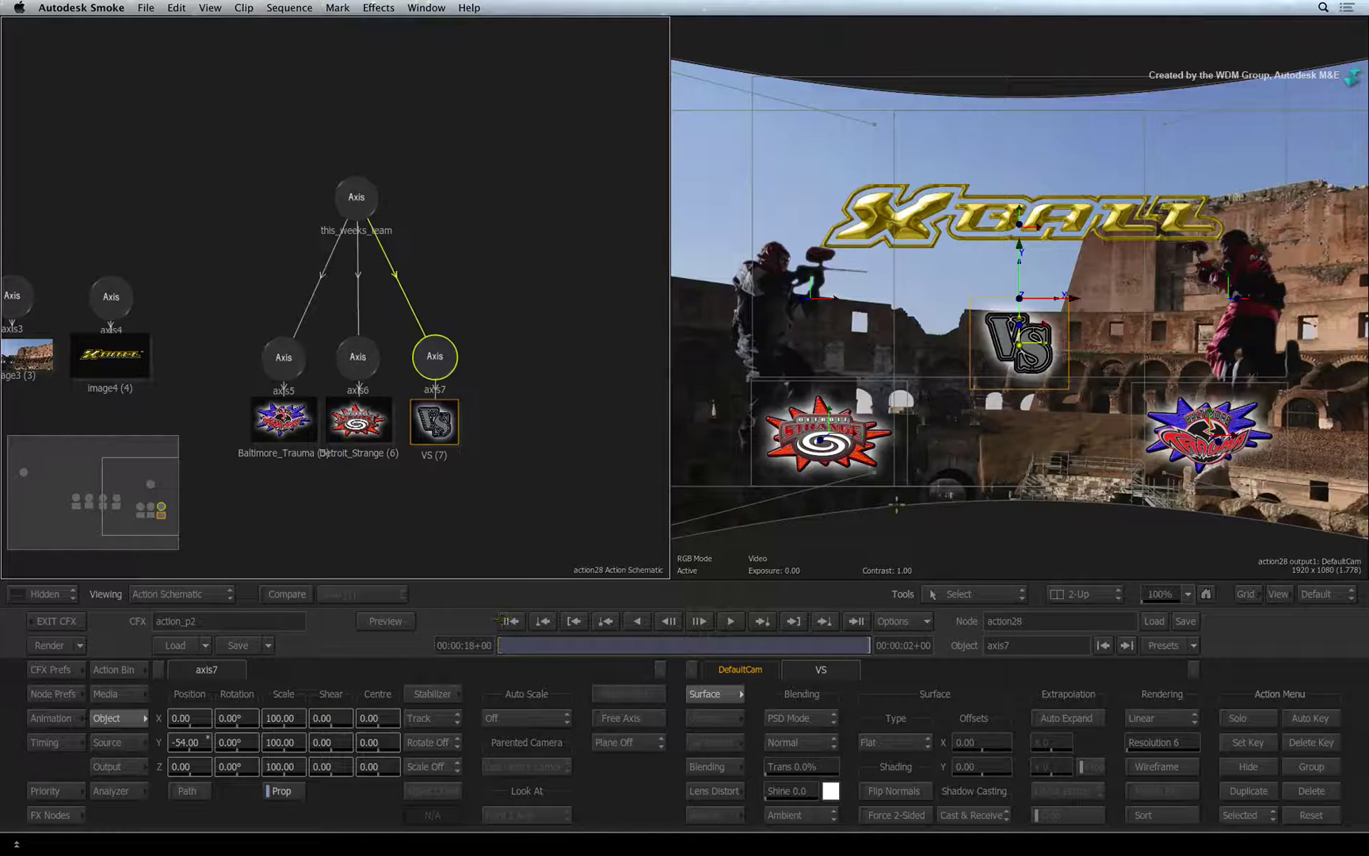